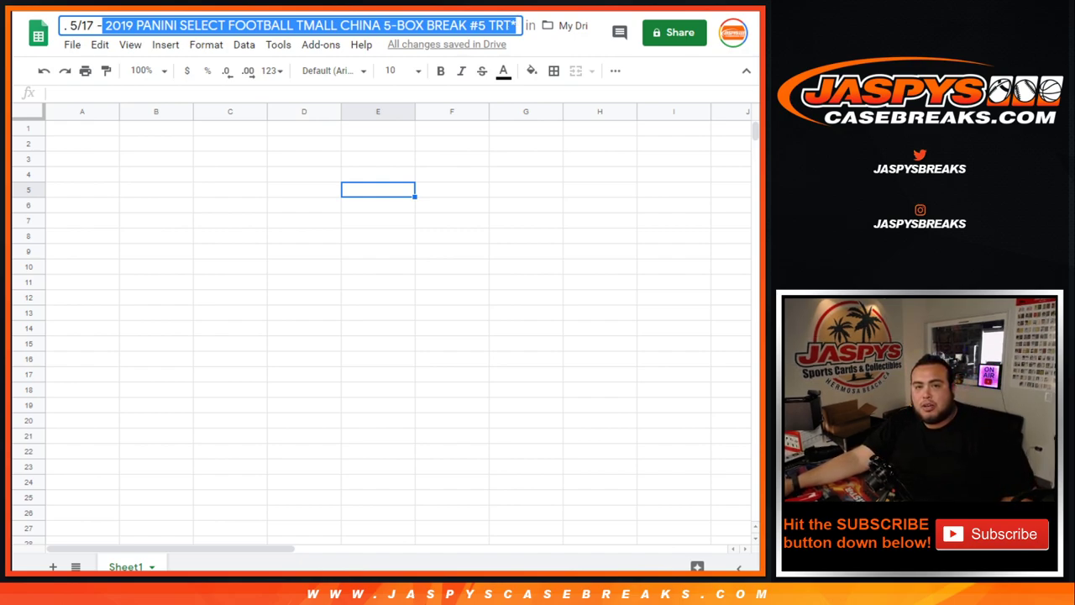
# Switch from the blank break sheet to the store page that lists the ten team combos.
pyautogui.hotkey('ctrl', 'Tab')
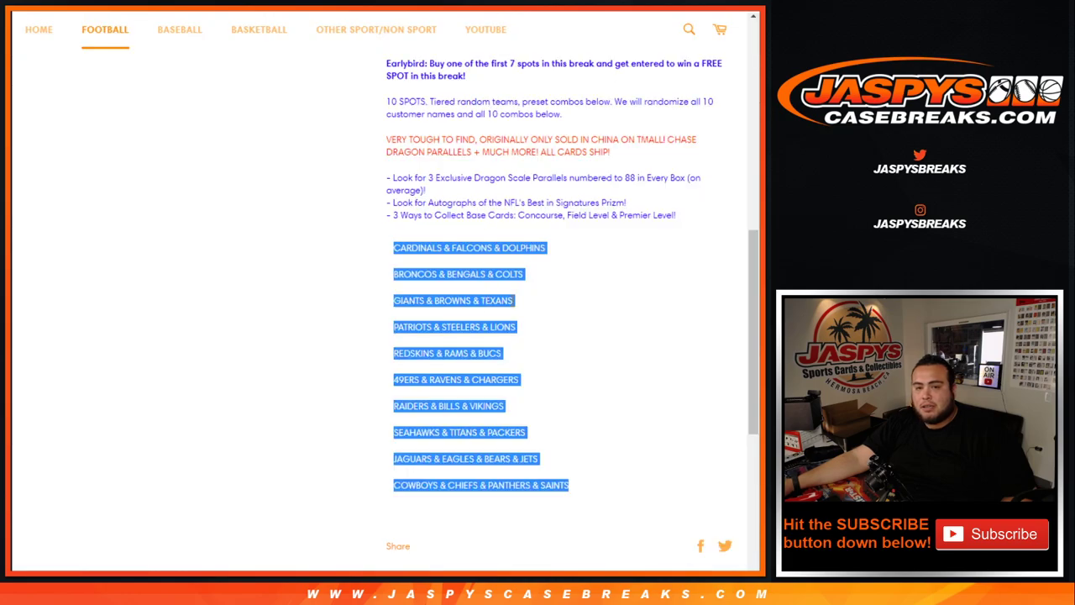
# Reload the product page to confirm it is sold out, and highlight the opened-case note.
pyautogui.scroll(5, 504, 306)
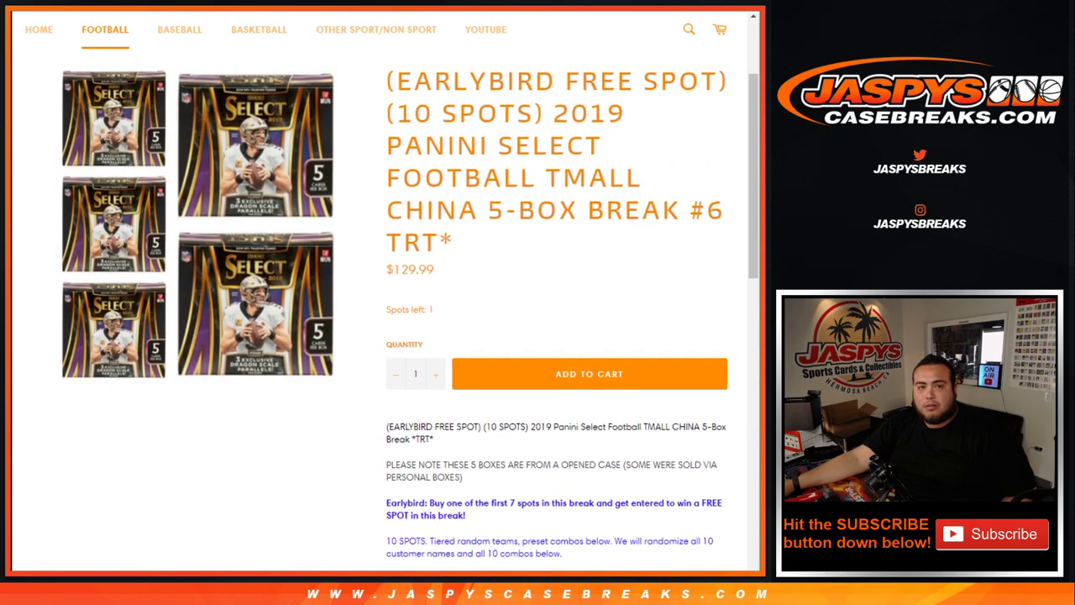
pyautogui.press('F5')
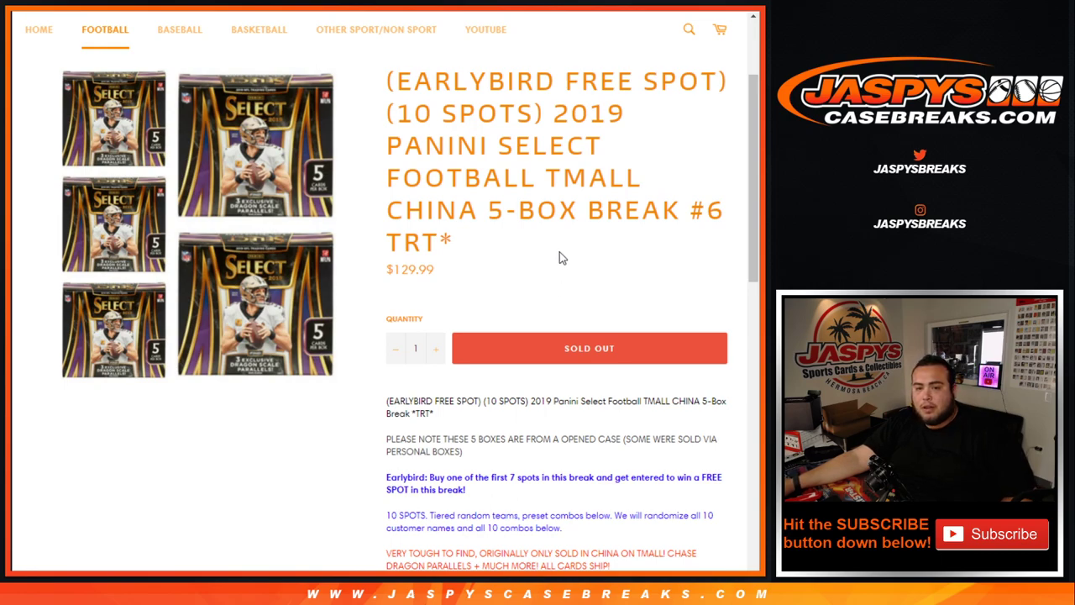
pyautogui.scroll(-3, 560, 253)
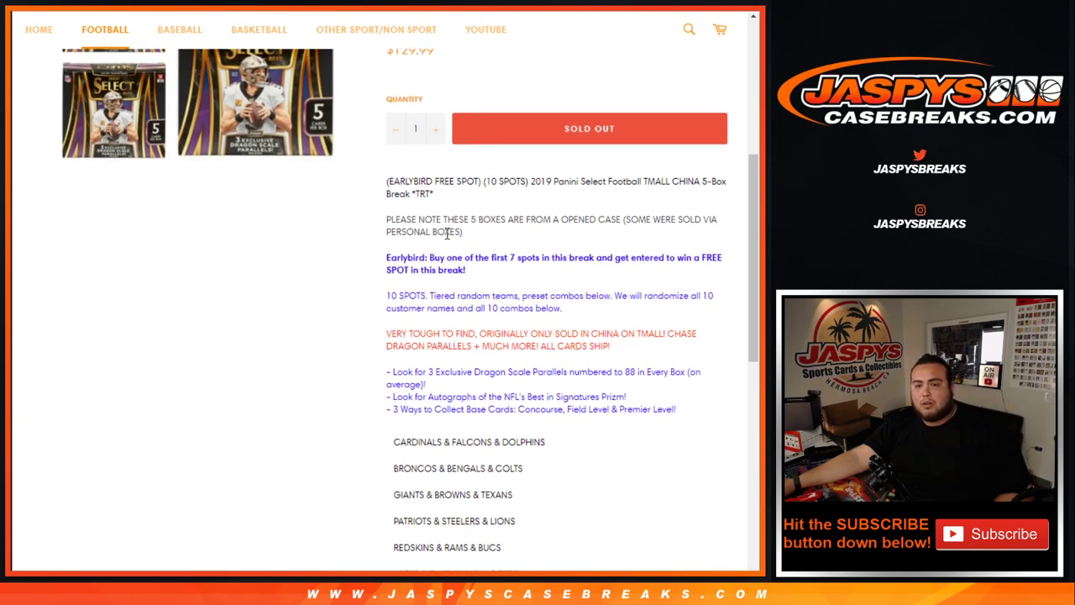
pyautogui.moveTo(463, 218); pyautogui.dragTo(703, 252)
pyautogui.click(437, 268)
# Highlight the Earlybird free spot offer and the note about randomizing names and combos.
pyautogui.moveTo(431, 257); pyautogui.dragTo(526, 269)
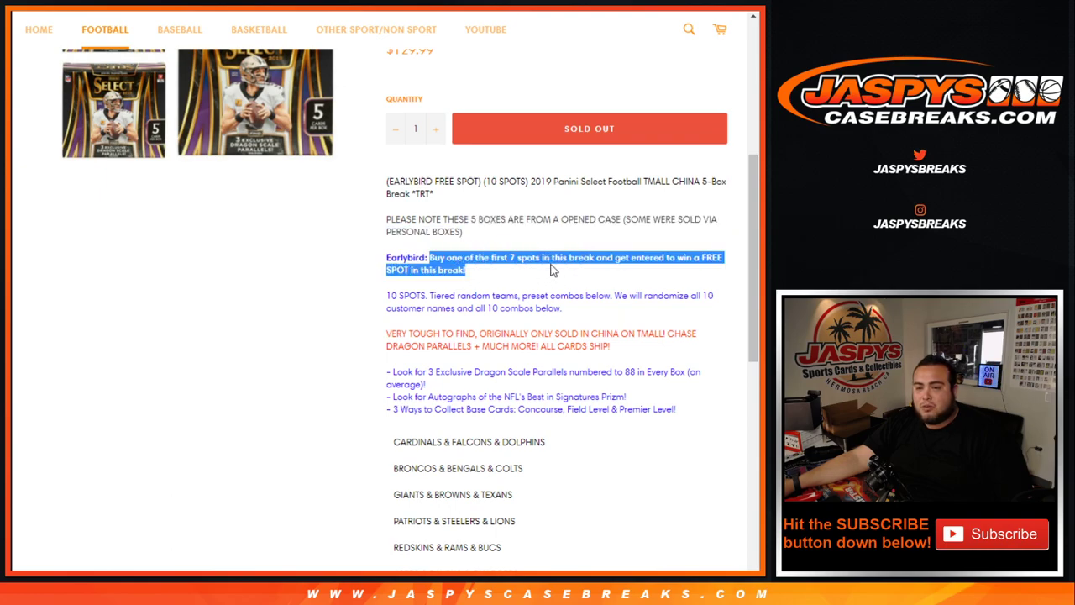
pyautogui.scroll(3, 571, 277)
pyautogui.scroll(-3, 576, 278)
pyautogui.click(524, 309)
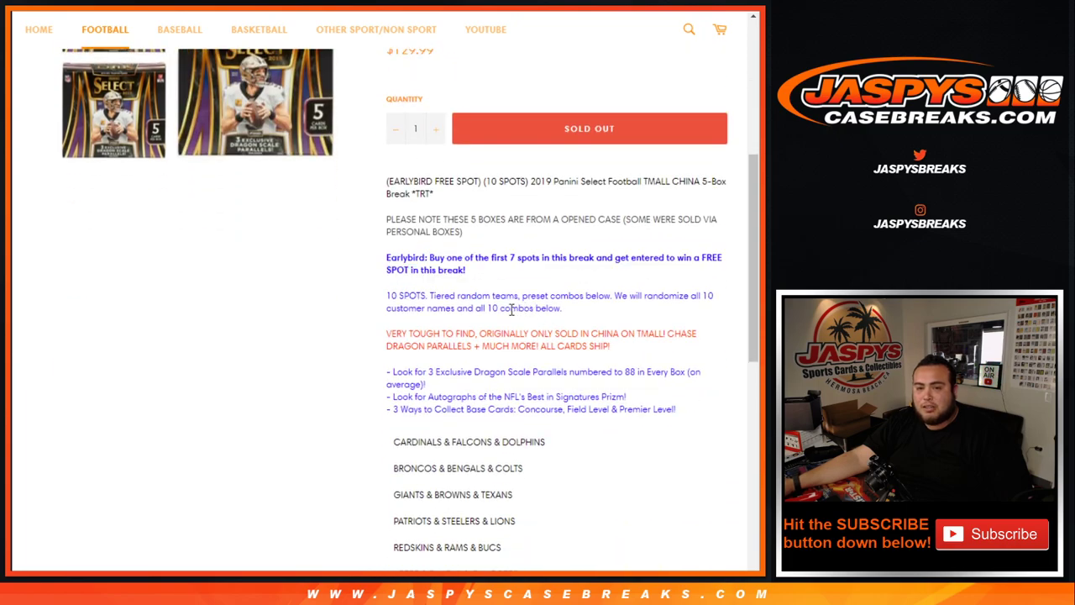
pyautogui.moveTo(420, 296); pyautogui.dragTo(625, 313)
pyautogui.click(626, 313)
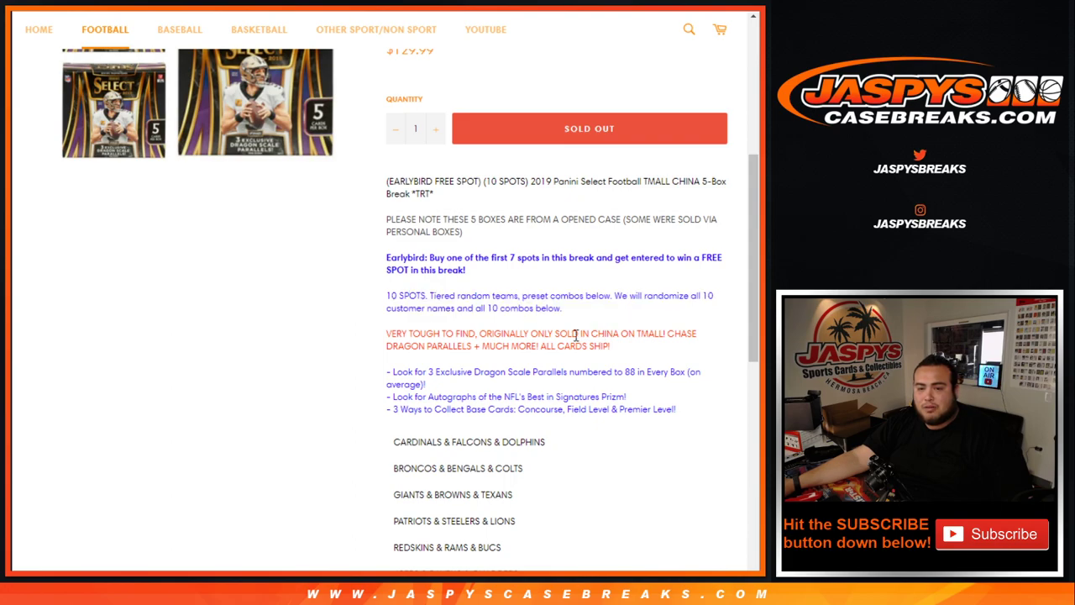
pyautogui.scroll(-1, 463, 300)
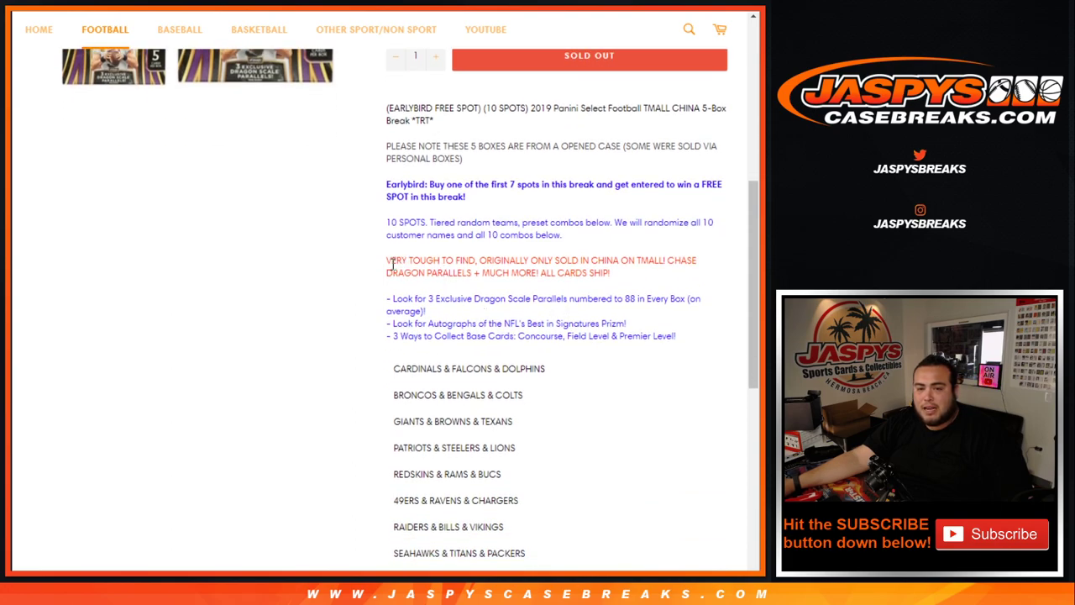
# Highlight the red VERY TOUGH TO FIND paragraph, then move to the RANDOM.ORG tabs.
pyautogui.moveTo(384, 267); pyautogui.dragTo(629, 279)
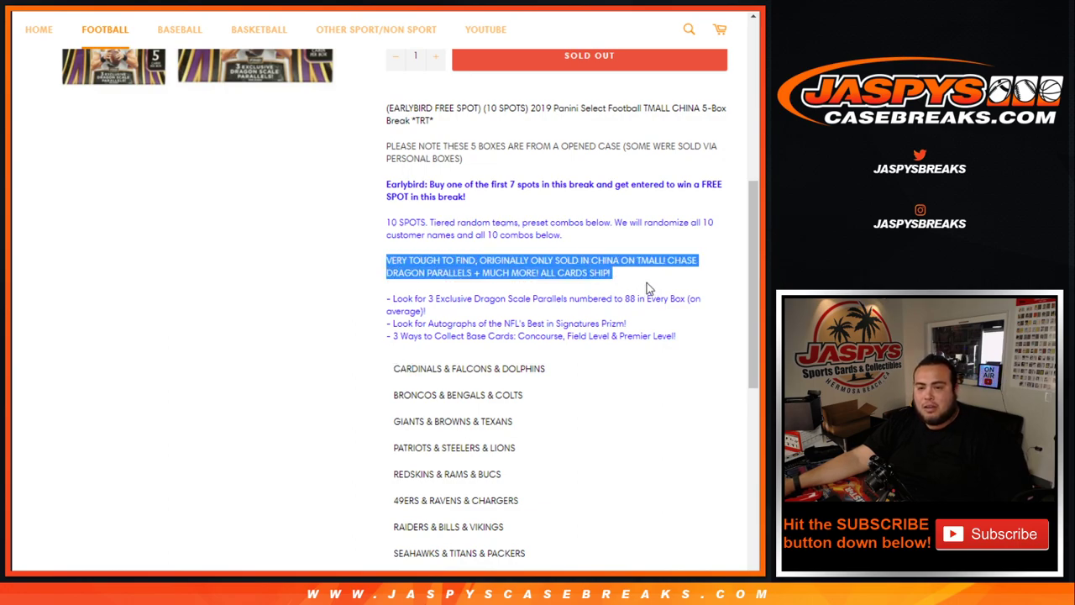
pyautogui.click(647, 288)
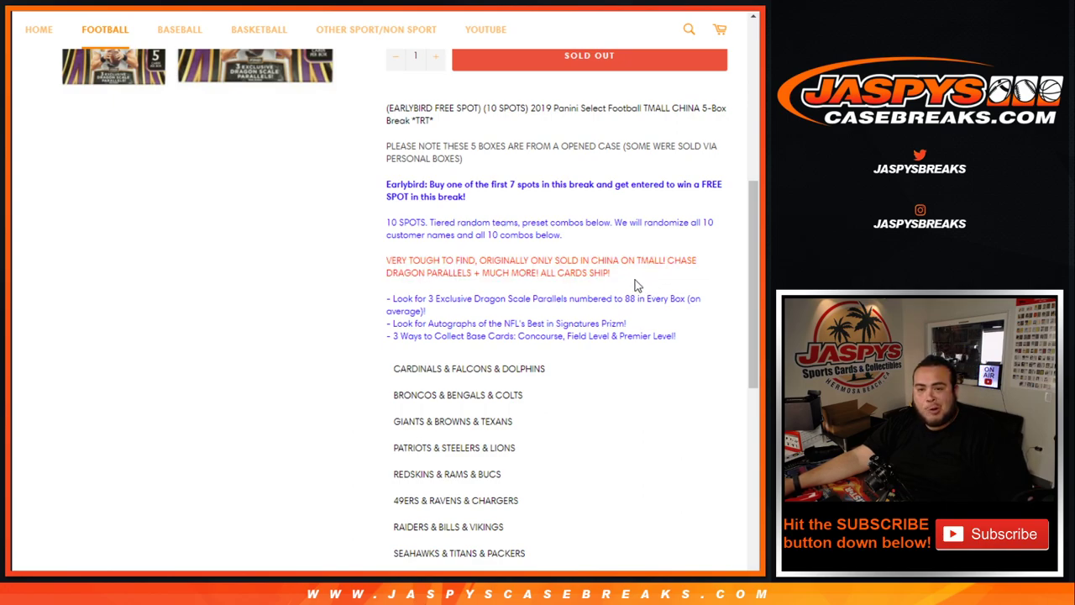
pyautogui.moveTo(406, 273); pyautogui.dragTo(573, 275)
pyautogui.click(569, 302)
pyautogui.scroll(-1, 319, 277)
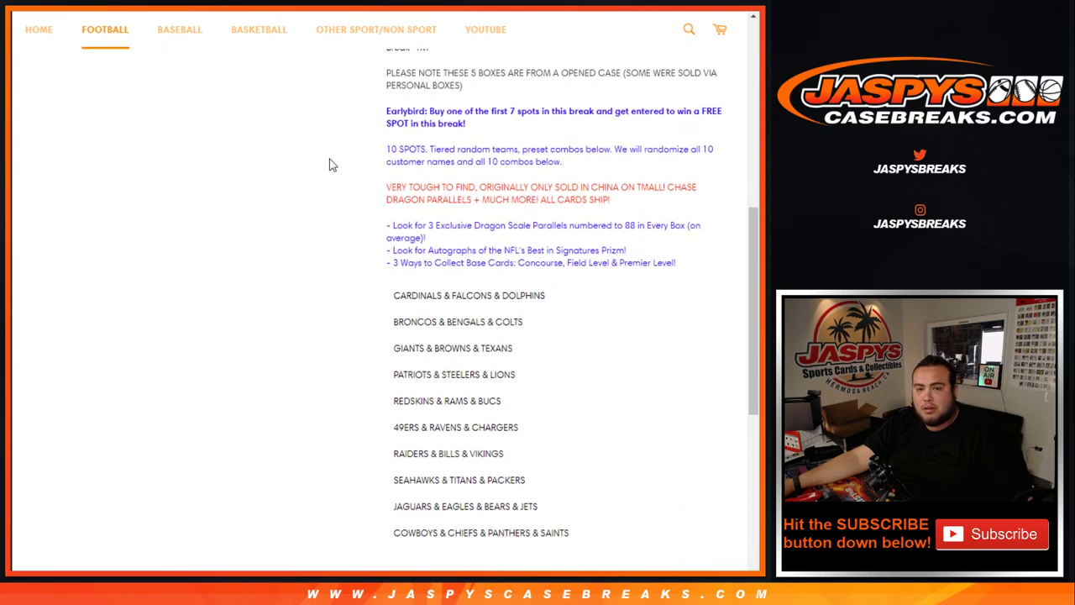
pyautogui.hotkey('ctrl', 'Tab')
pyautogui.hotkey('ctrl', 'Tab')
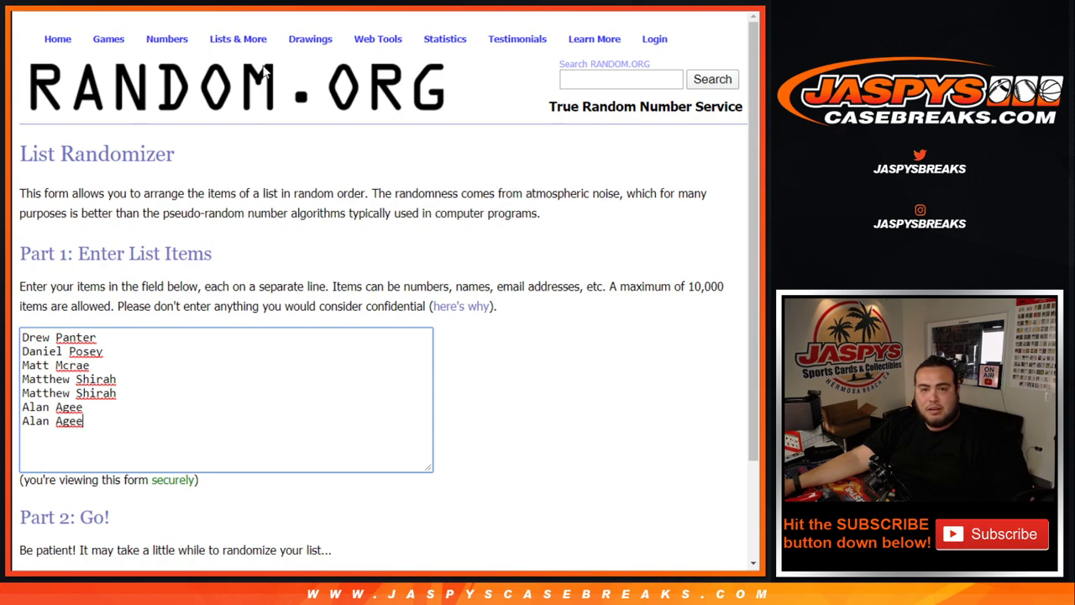
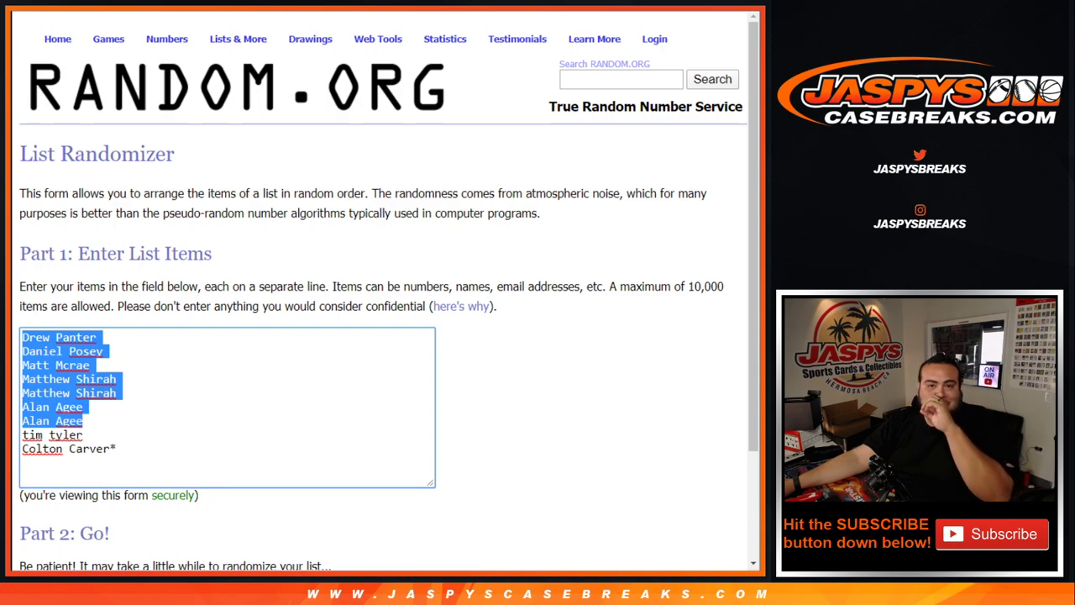
# Paste the customer names into the List Randomizer and roll the two dice.
pyautogui.hotkey('ctrl', 'Tab')
pyautogui.click(51, 277)
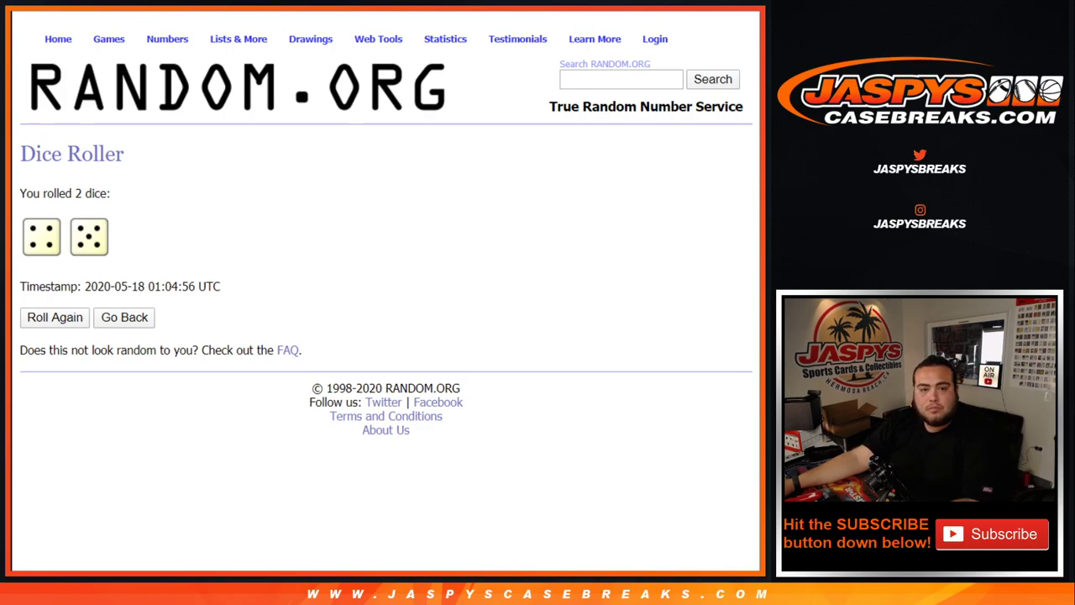
pyautogui.hotkey('ctrl', 'Tab')
# Randomize the customer name list nine times, highlighting the count and the top name.
pyautogui.scroll(-2, 504, 341)
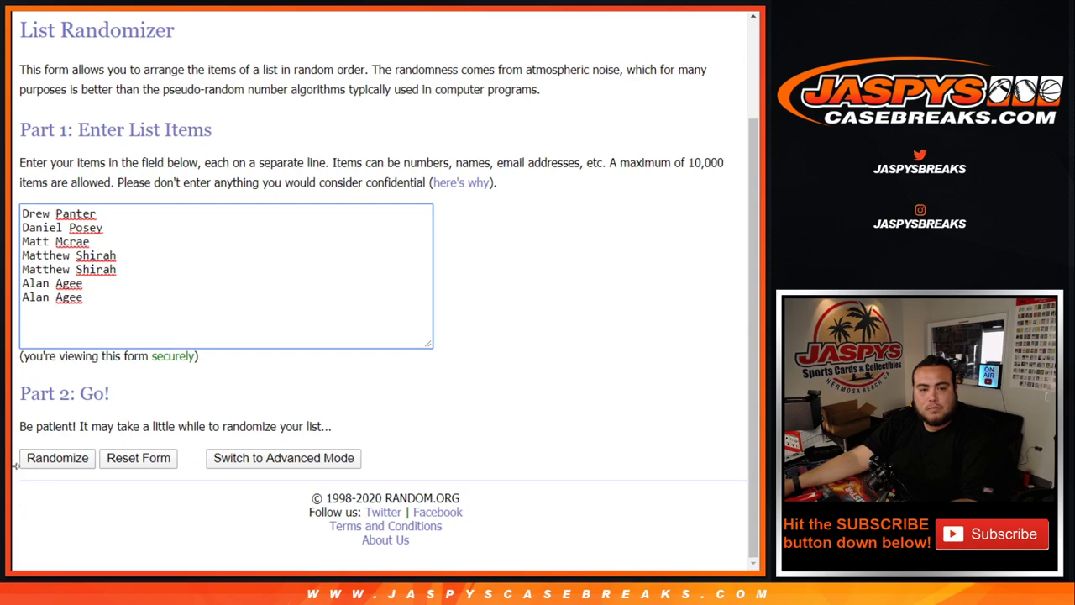
pyautogui.click(63, 457)
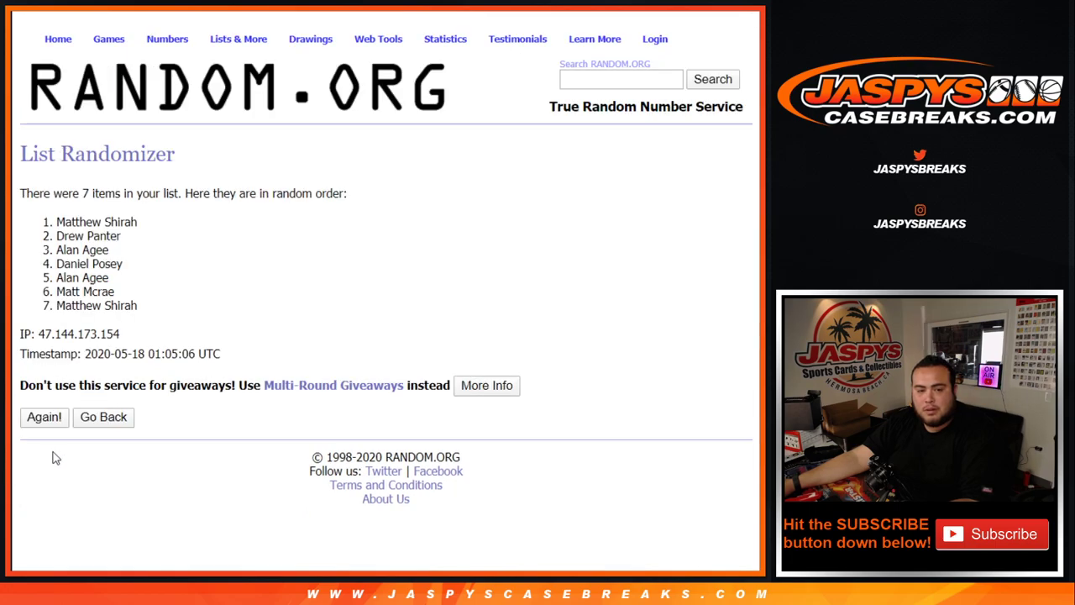
pyautogui.click(46, 425)
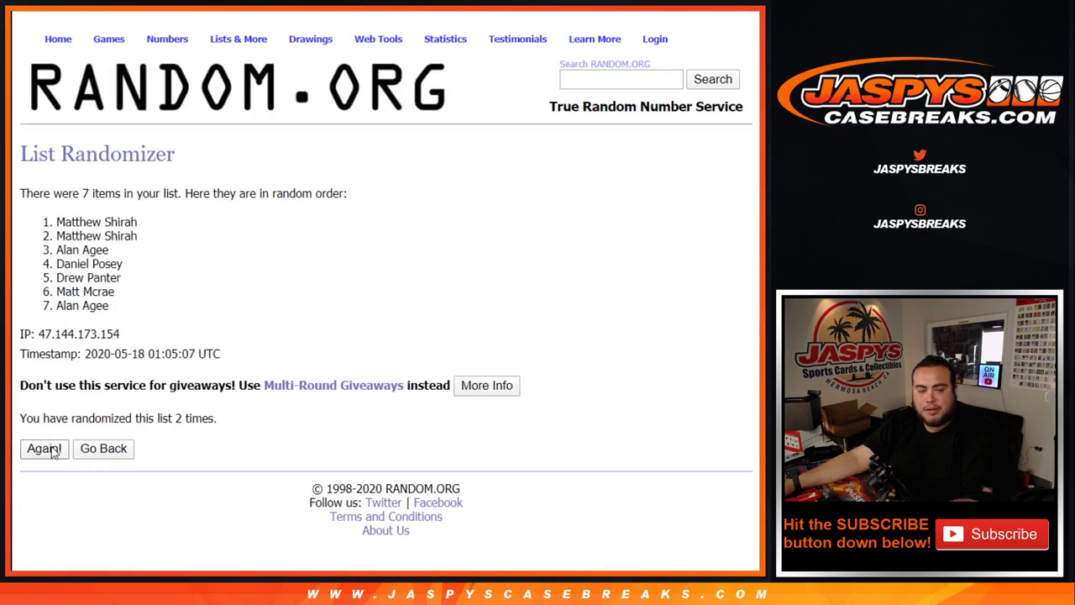
pyautogui.click(44, 448)
pyautogui.click(44, 449)
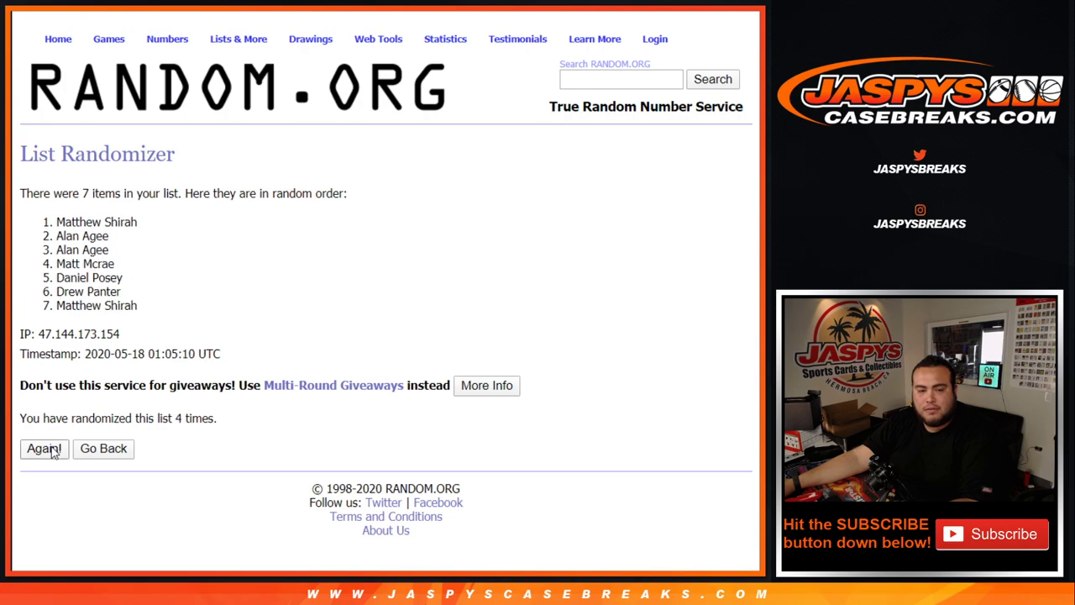
pyautogui.click(43, 449)
pyautogui.click(44, 449)
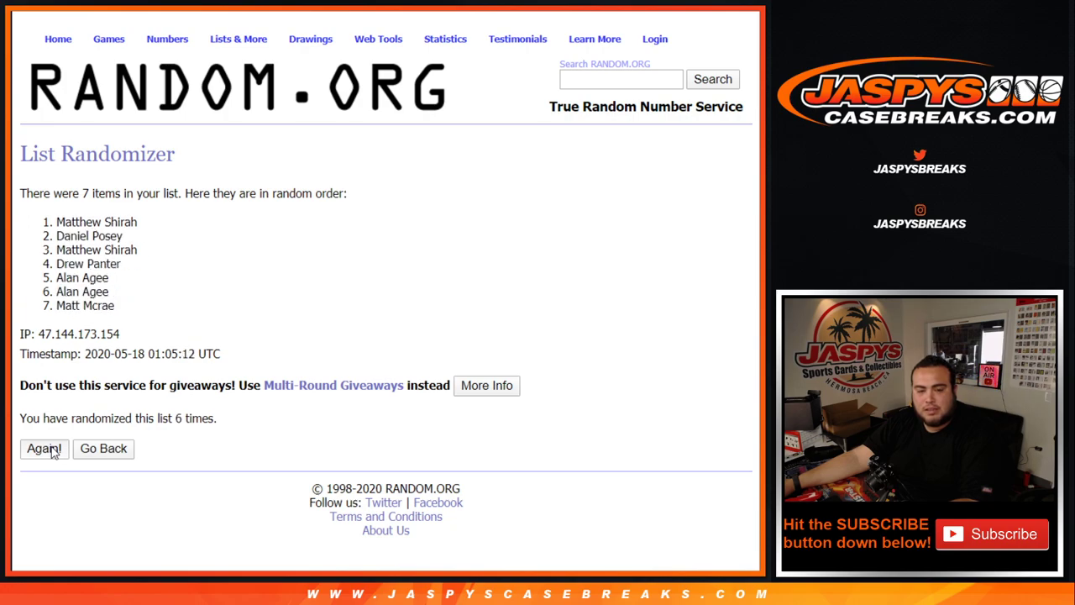
pyautogui.click(44, 449)
pyautogui.click(44, 449)
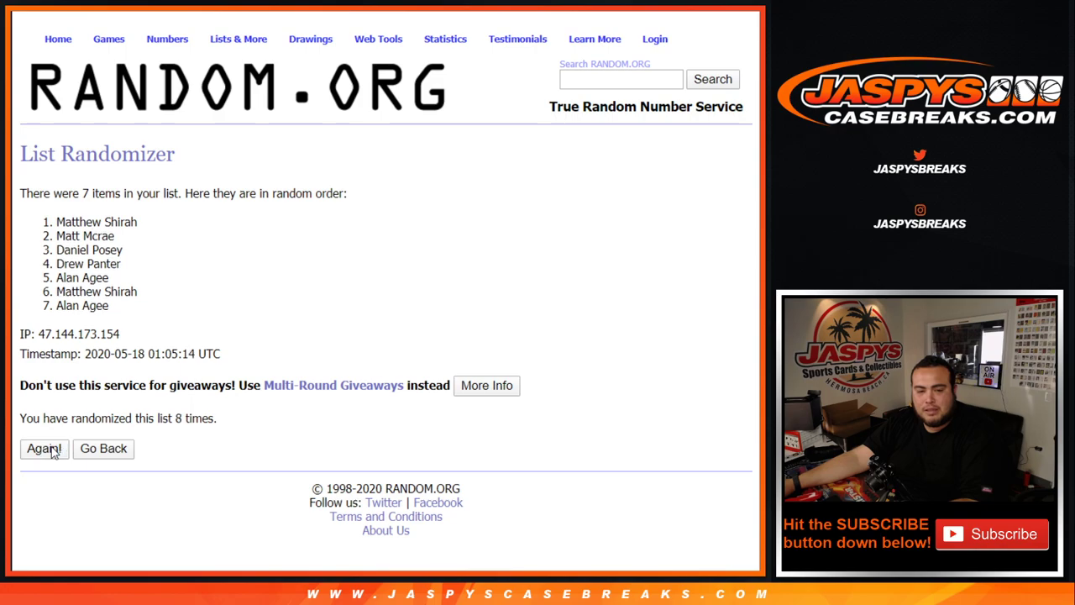
pyautogui.click(44, 449)
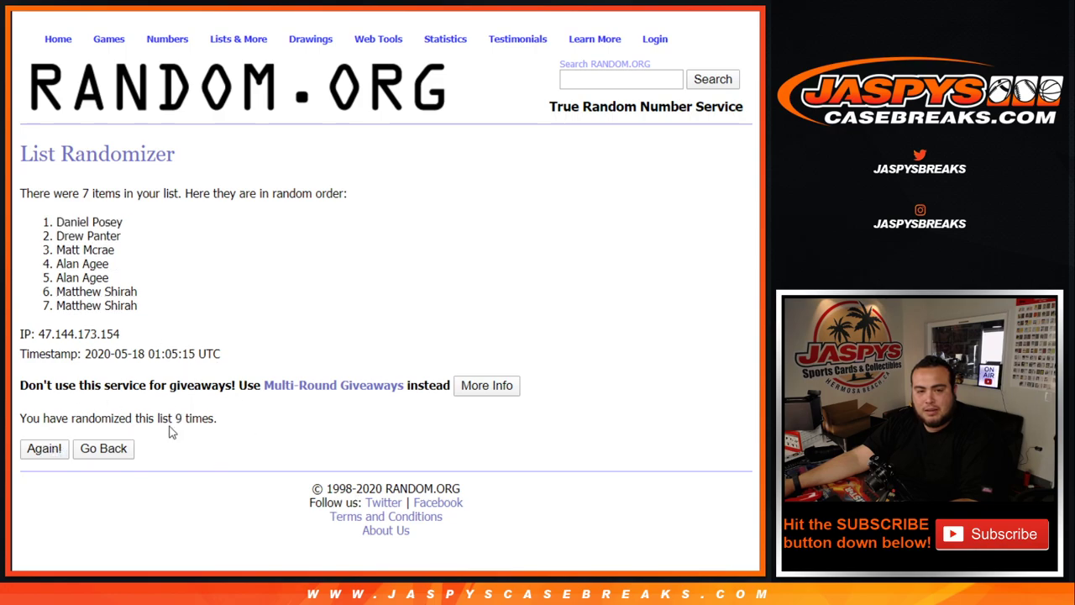
pyautogui.moveTo(169, 420); pyautogui.dragTo(444, 454)
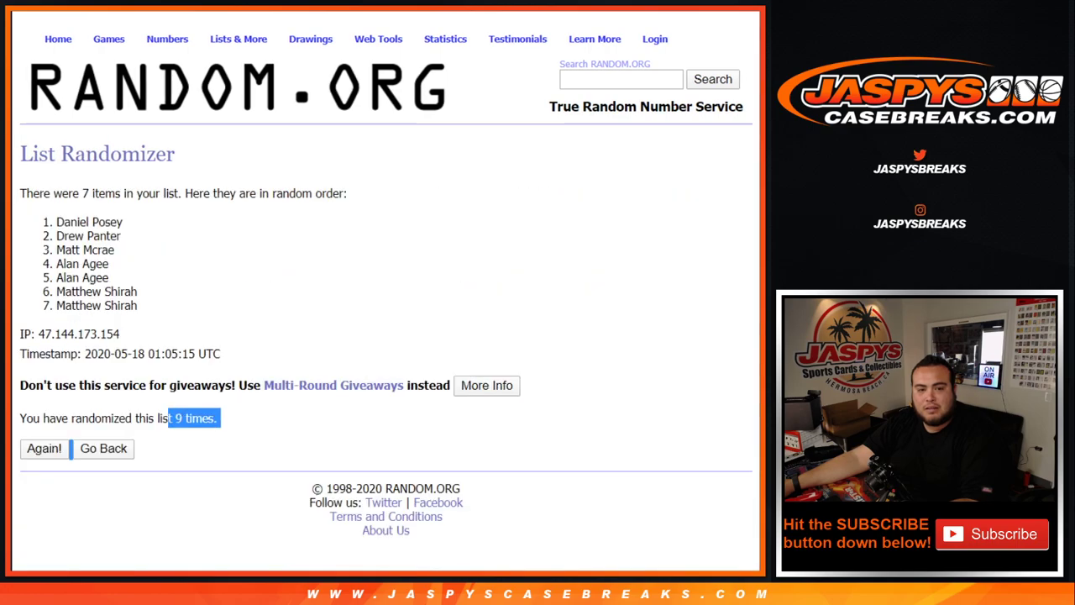
pyautogui.moveTo(52, 221); pyautogui.dragTo(154, 222)
pyautogui.hotkey('ctrl', 'c')
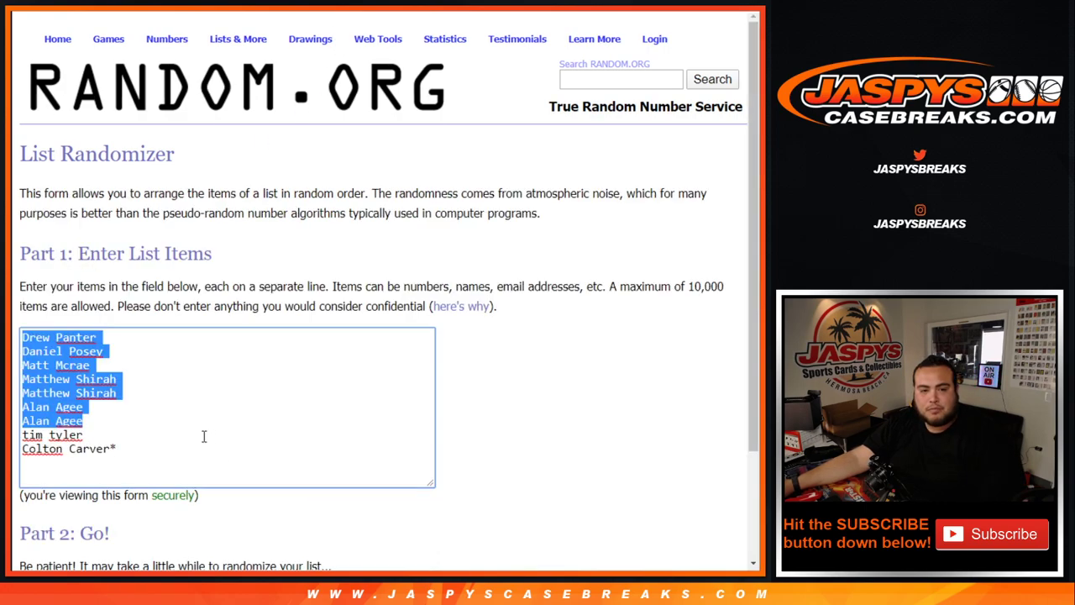
# Add a repeated customer name as a new line at the end of the list.
pyautogui.click(133, 449)
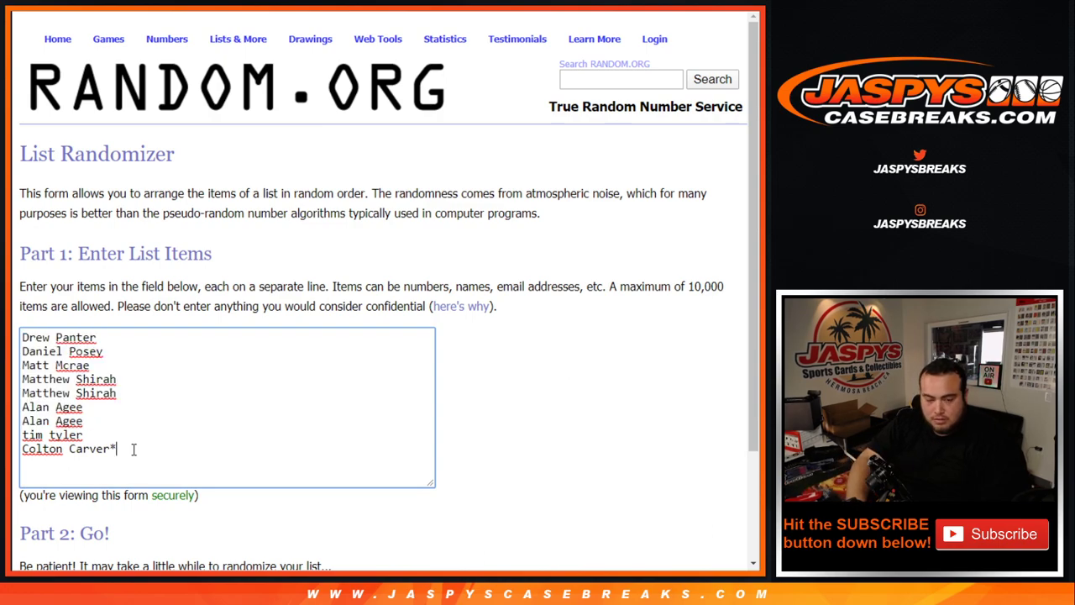
pyautogui.press('Return')
pyautogui.hotkey('ctrl', 'v')
pyautogui.write('+')
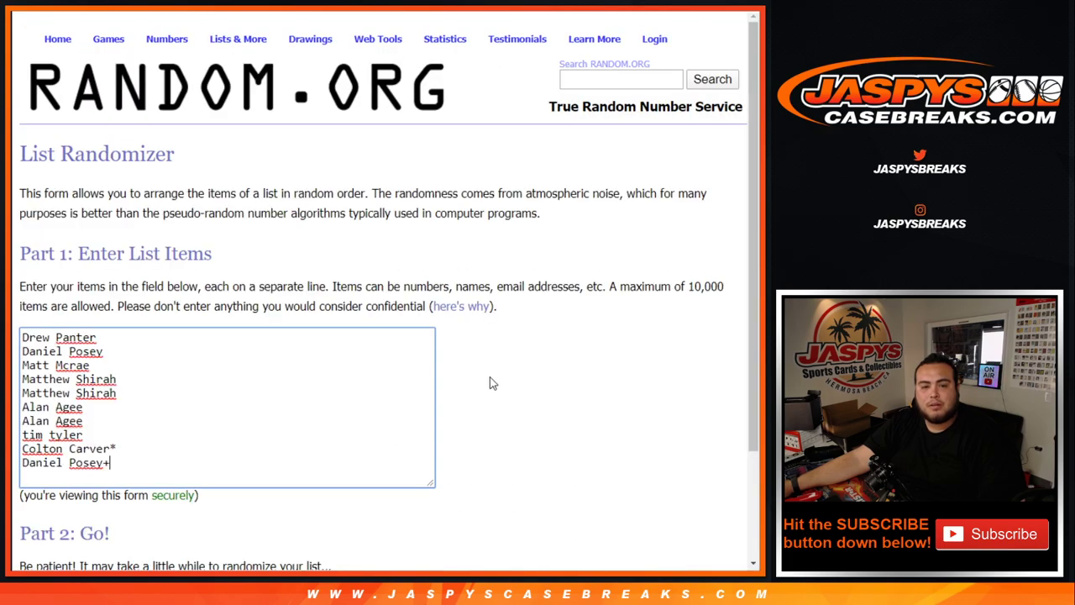
# Shuffle the ten-name list nine times.
pyautogui.scroll(-2, 490, 381)
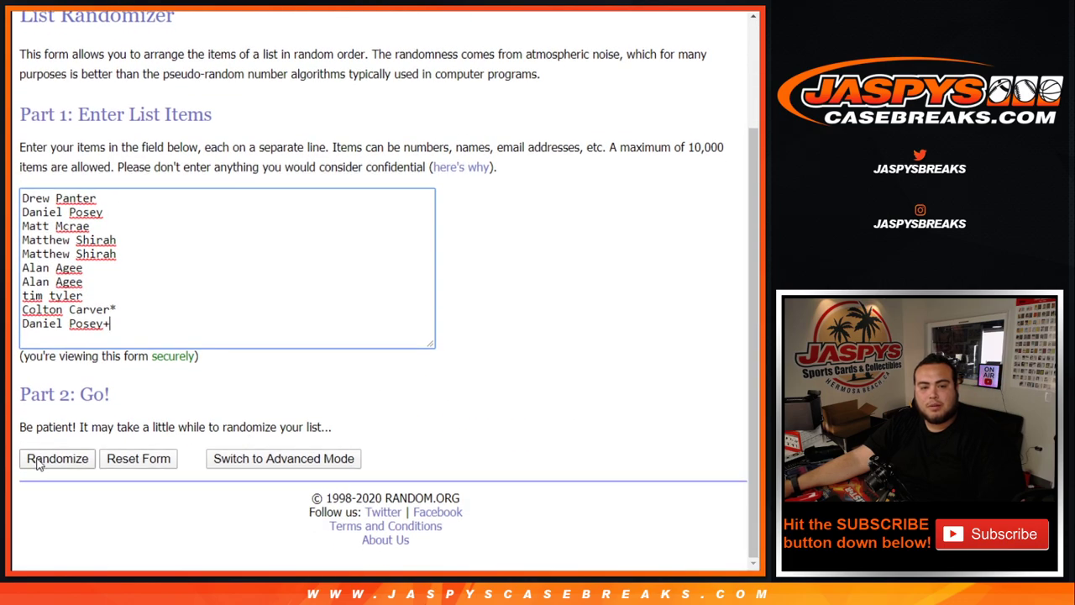
pyautogui.click(39, 462)
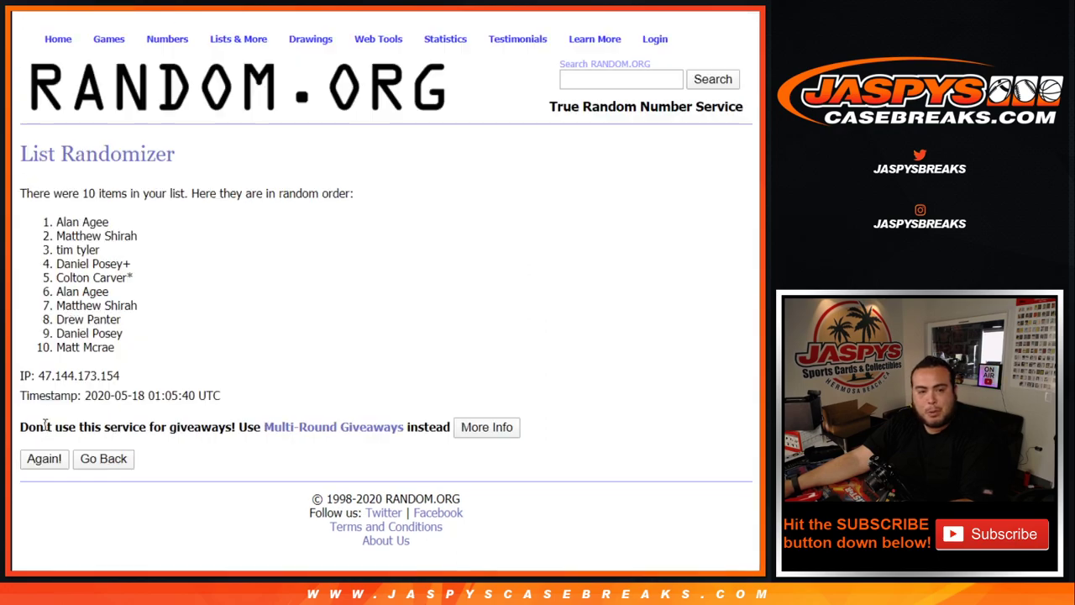
pyautogui.click(47, 465)
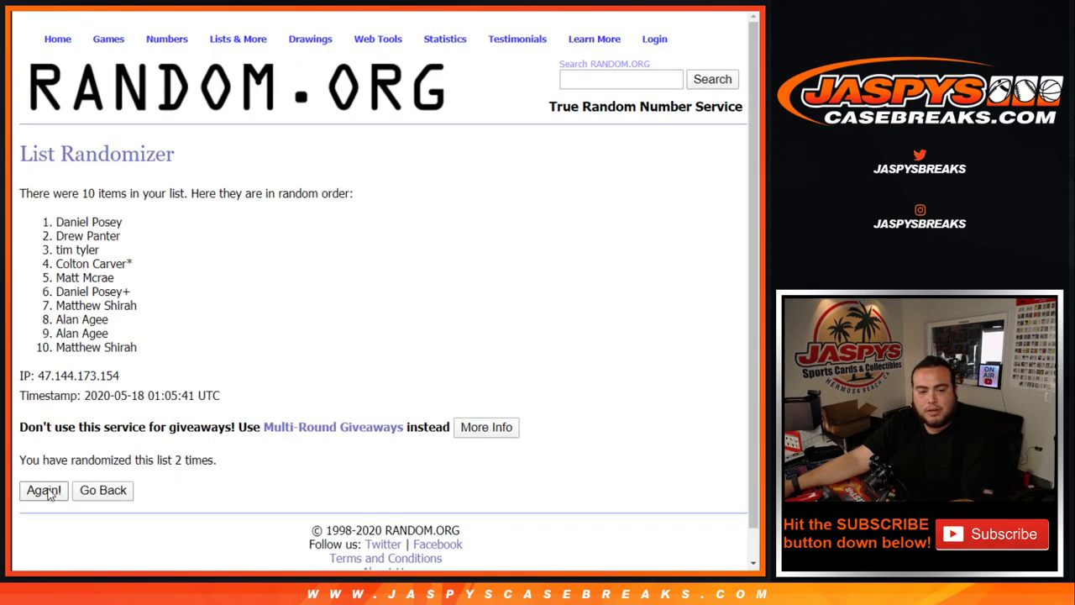
pyautogui.click(44, 491)
pyautogui.click(44, 490)
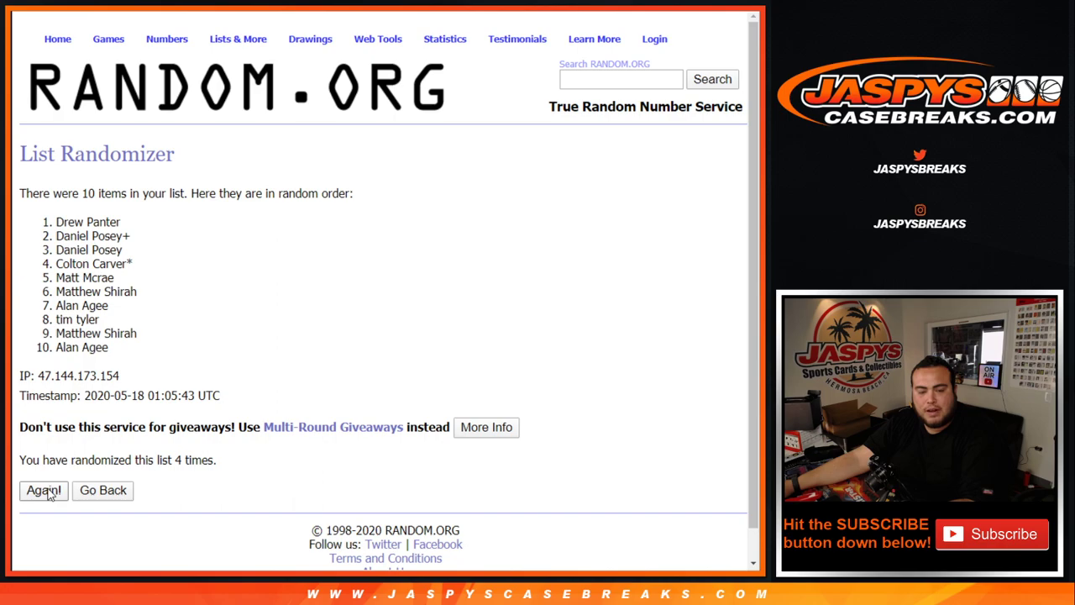
pyautogui.click(44, 491)
pyautogui.click(44, 491)
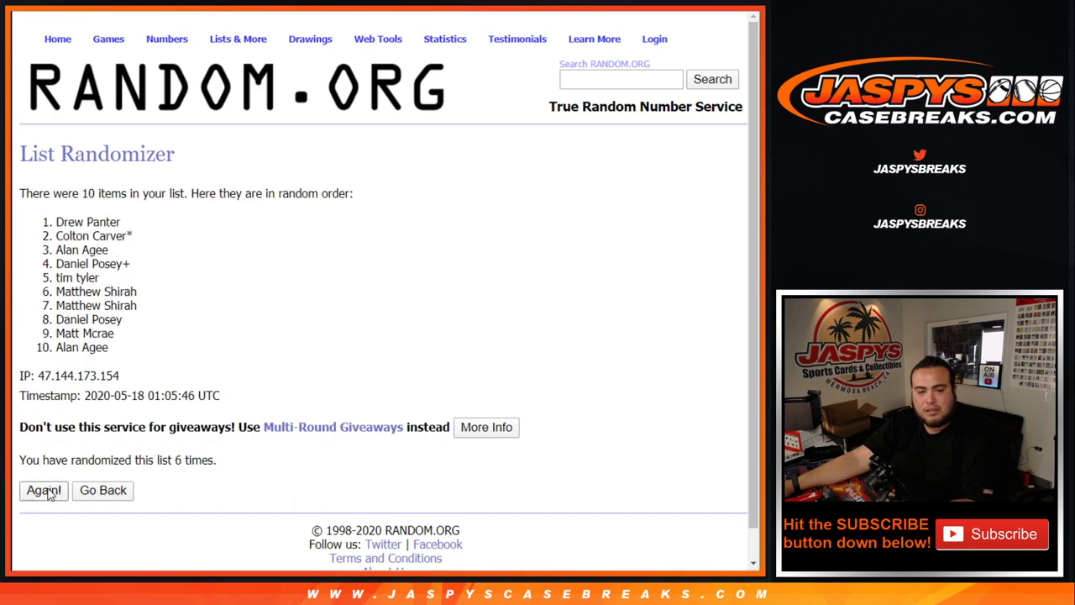
pyautogui.click(44, 491)
pyautogui.click(43, 491)
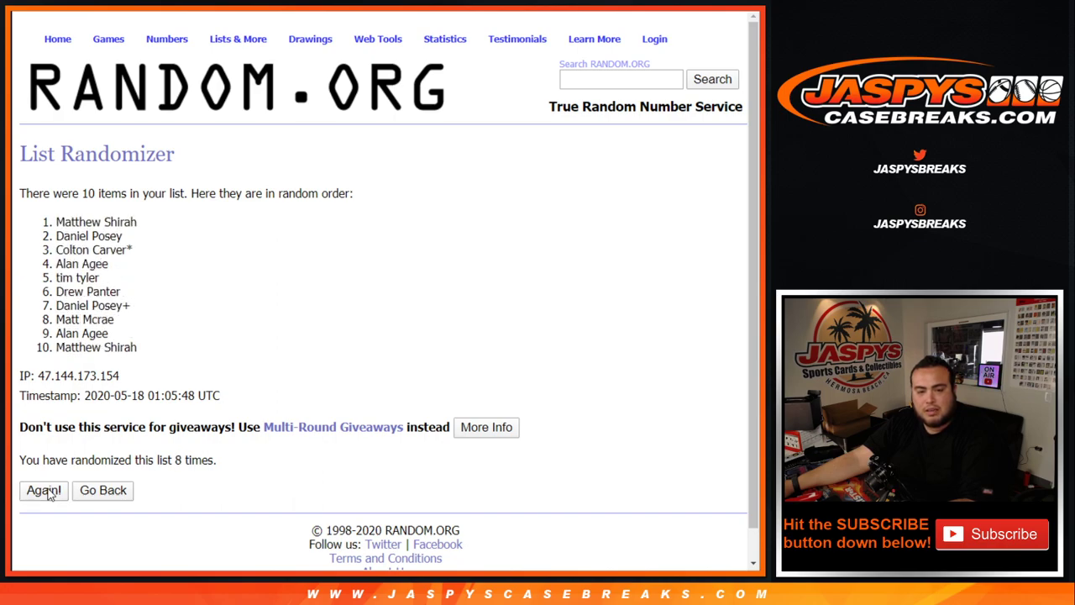
# Paste the ten shuffled names into cells A1–A10 of the break sheet.
pyautogui.moveTo(175, 460); pyautogui.dragTo(216, 459)
pyautogui.moveTo(52, 222); pyautogui.dragTo(159, 348)
pyautogui.hotkey('ctrl', 'c')
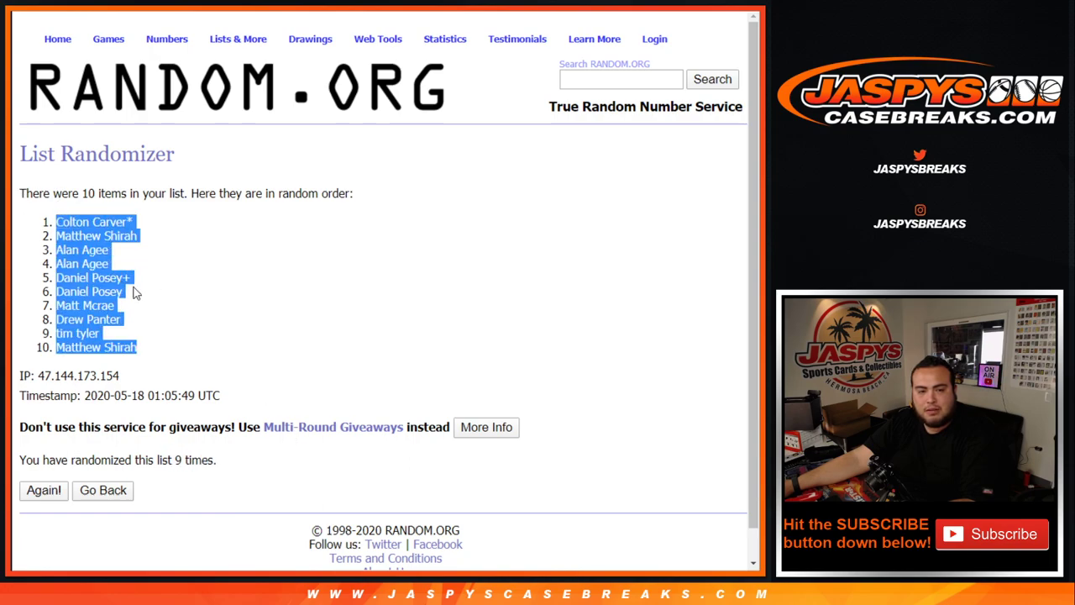
pyautogui.hotkey('ctrl', 'Tab')
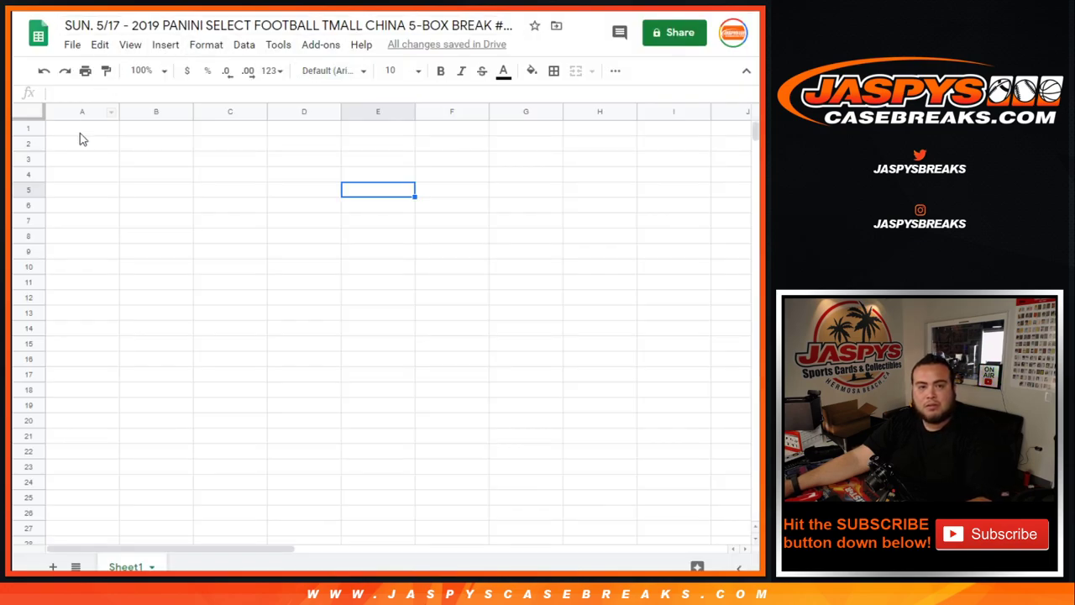
pyautogui.click(82, 129)
pyautogui.hotkey('ctrl', 'v')
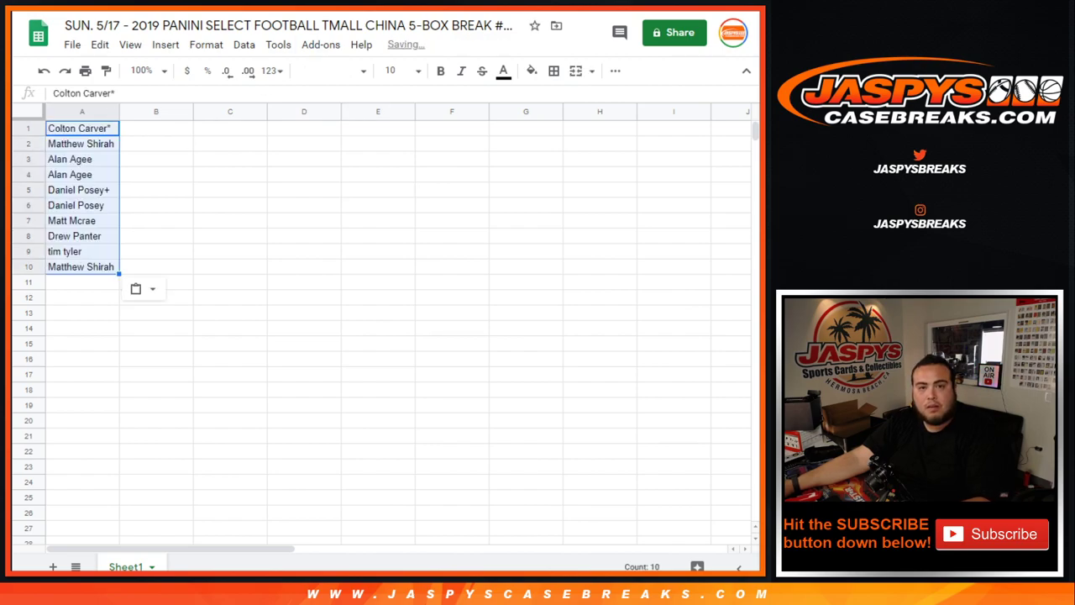
pyautogui.hotkey('ctrl', 'Tab')
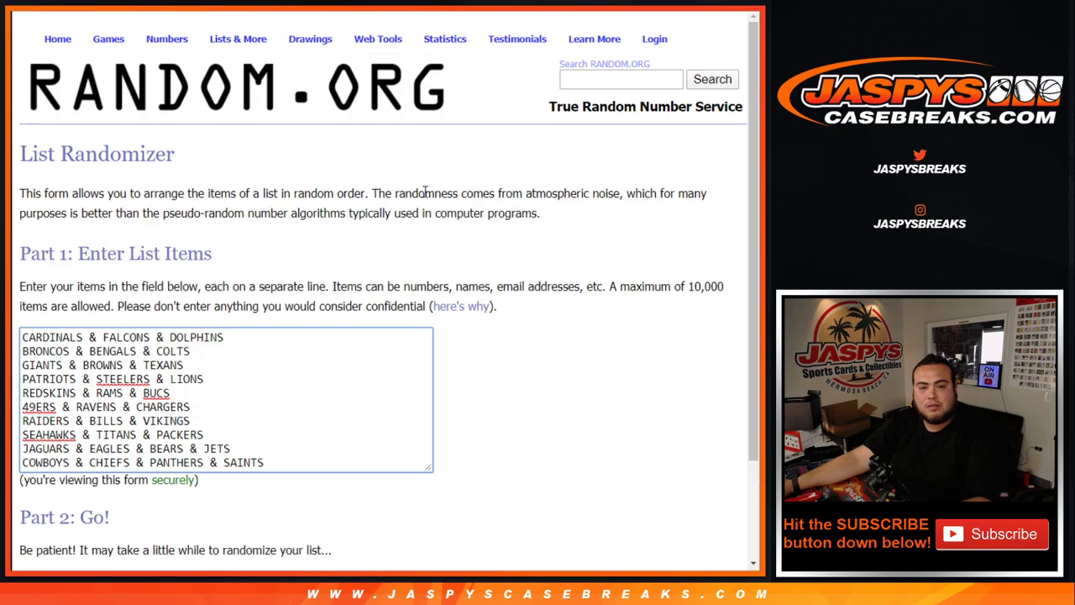
# Shuffle the ten team combinations nine times.
pyautogui.scroll(-2, 56, 458)
pyautogui.click(55, 458)
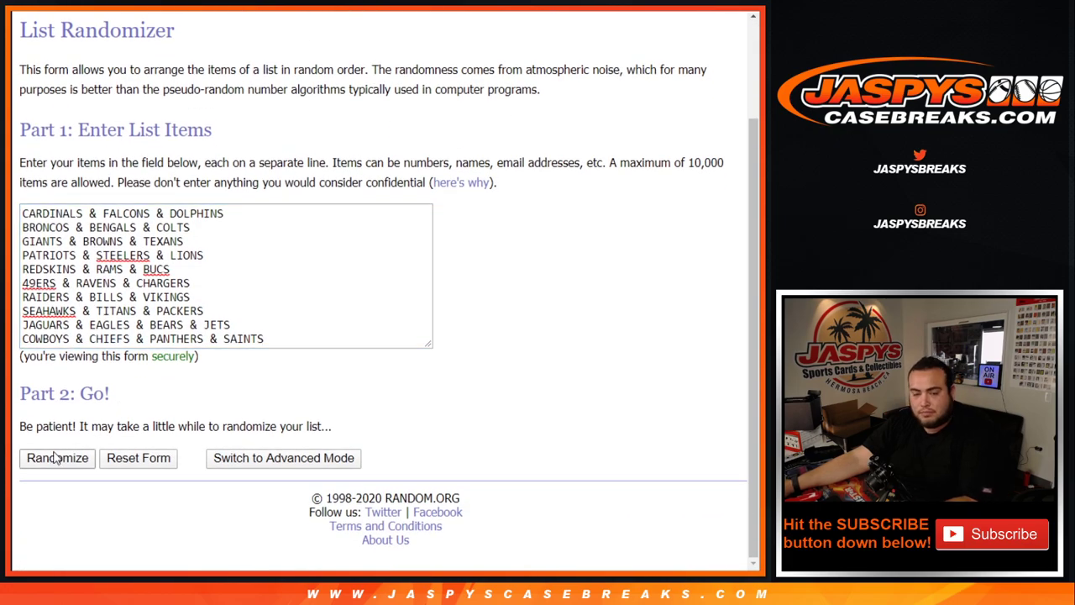
pyautogui.click(38, 459)
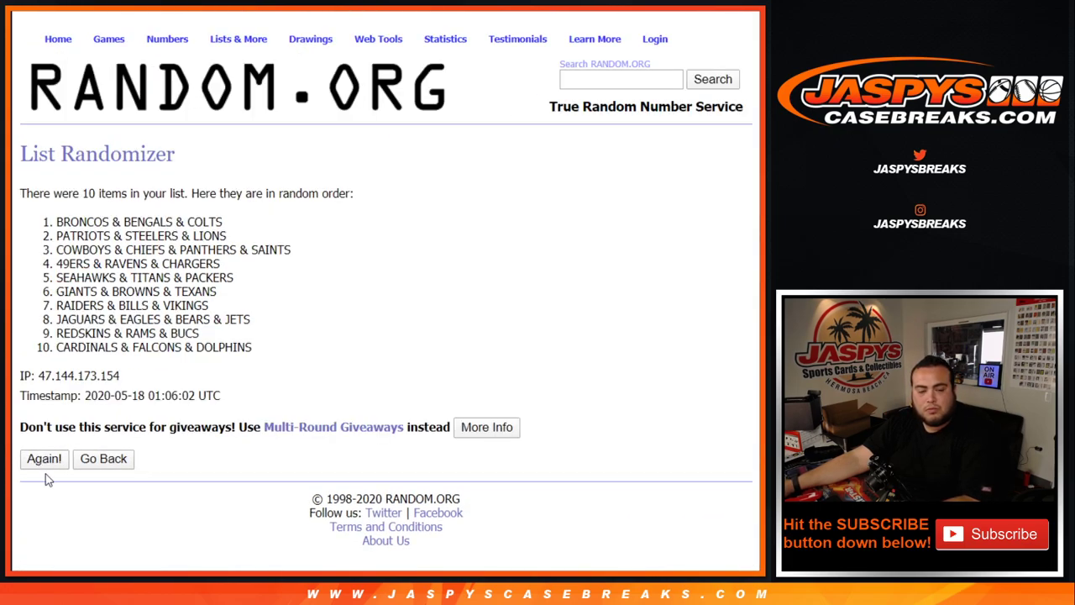
pyautogui.click(44, 491)
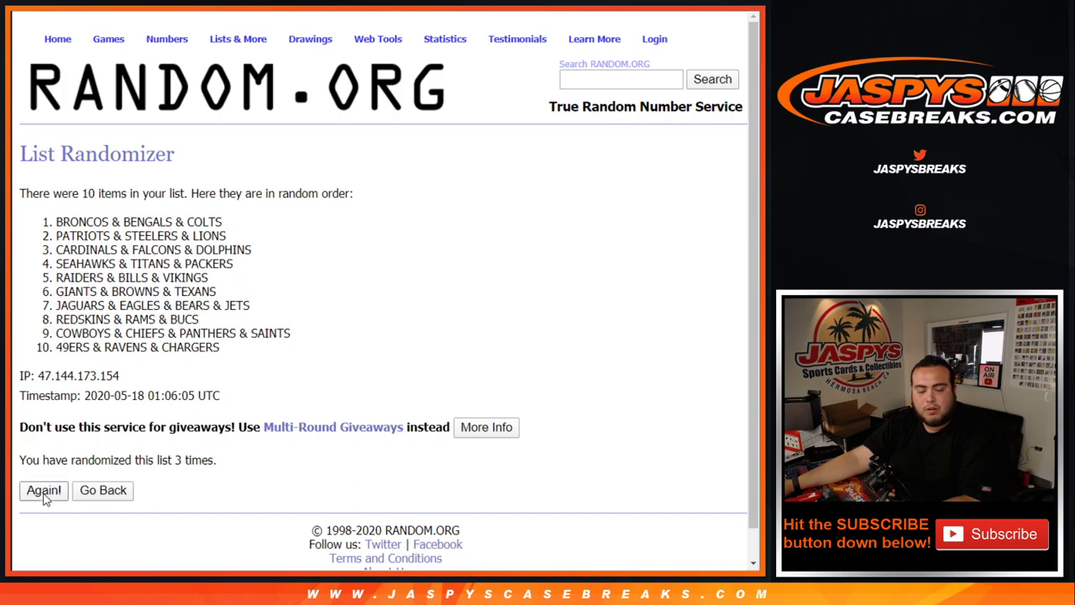
pyautogui.click(43, 491)
pyautogui.click(44, 492)
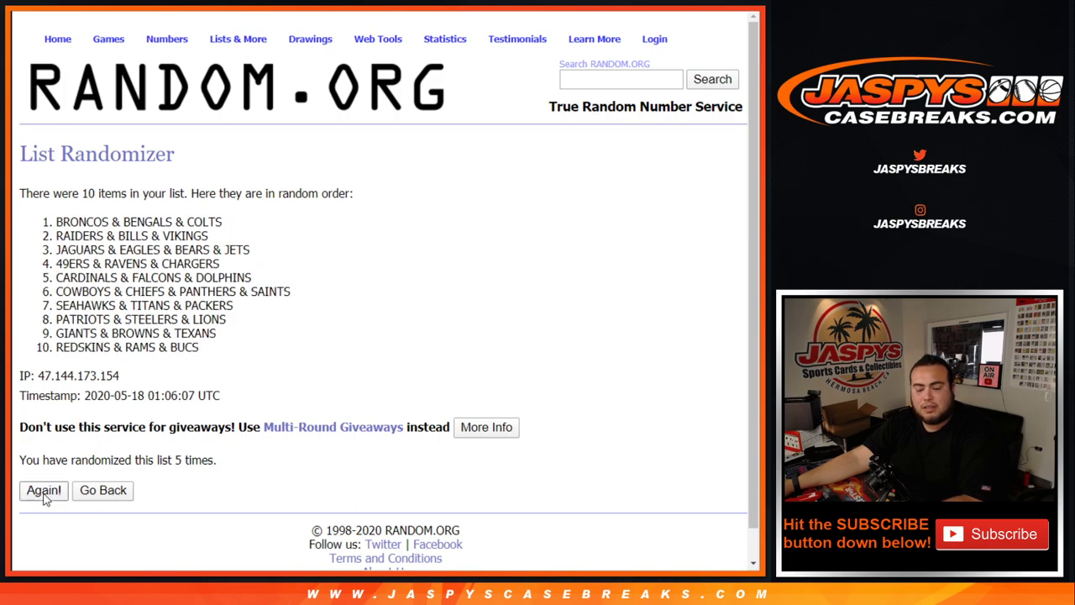
pyautogui.click(43, 492)
pyautogui.click(44, 492)
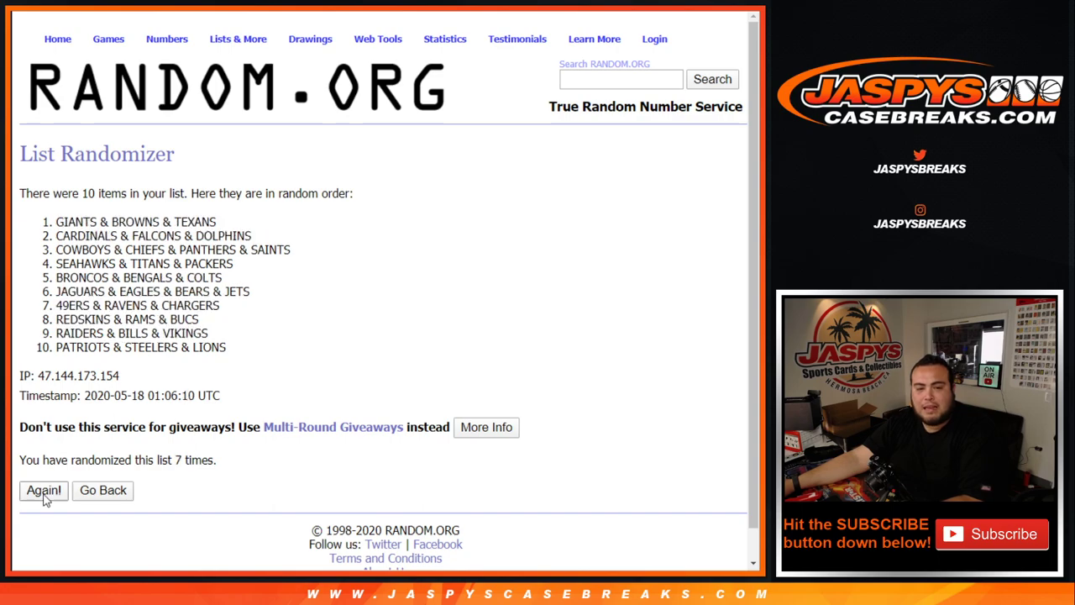
pyautogui.click(44, 491)
# Select and copy all ten shuffled team combos and return to the break sheet.
pyautogui.press('Return')
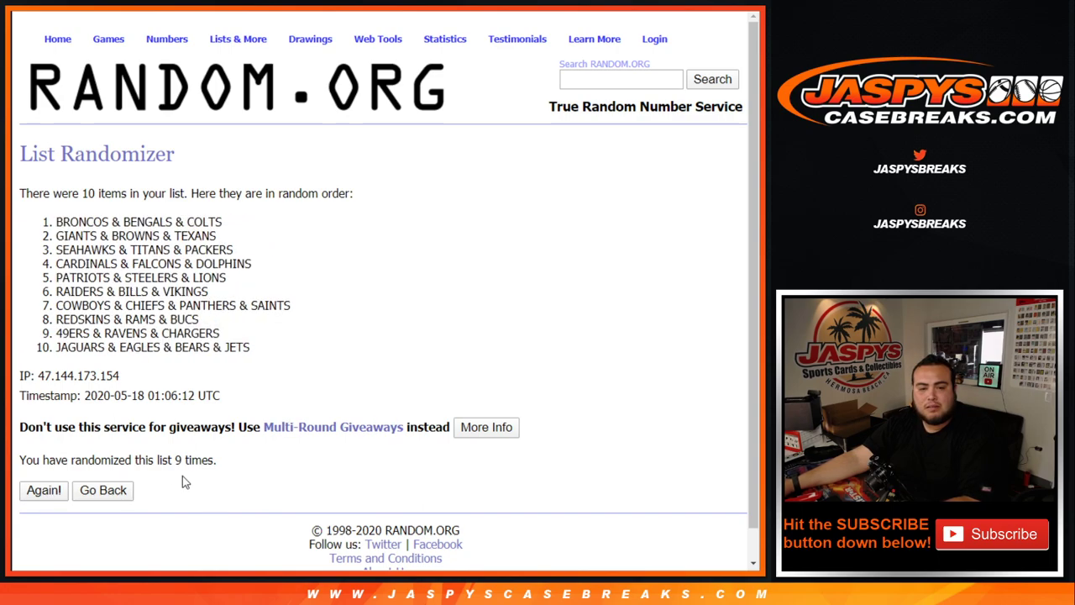
pyautogui.moveTo(168, 459); pyautogui.dragTo(217, 460)
pyautogui.moveTo(38, 216); pyautogui.dragTo(273, 353)
pyautogui.hotkey('ctrl', 'c')
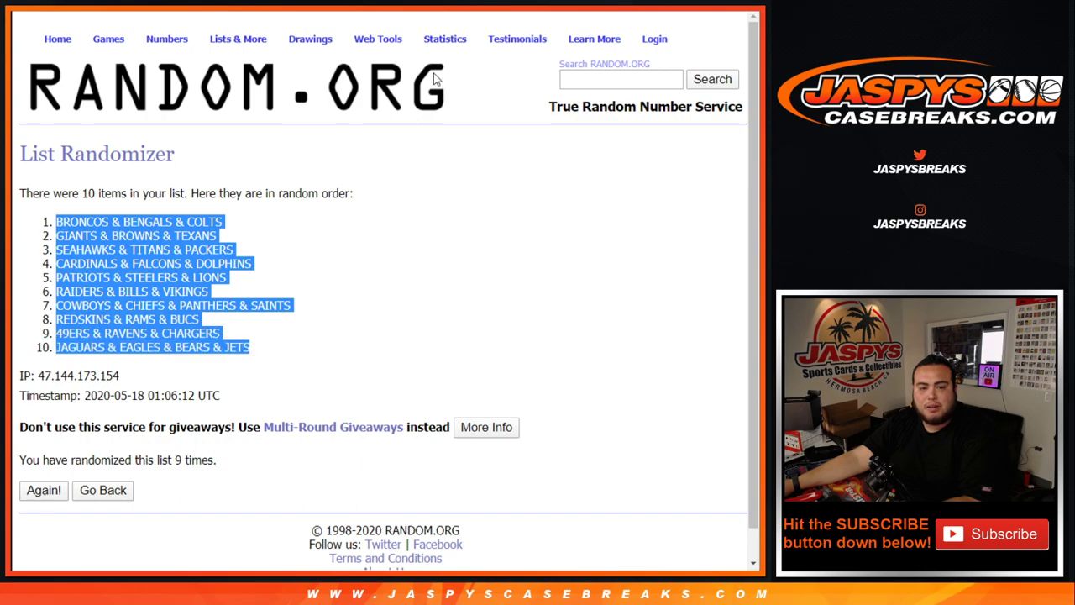
pyautogui.hotkey('alt', 'Tab')
# Paste the team combos into column B starting at B1 and set the whole sheet to 18 pt.
pyautogui.click(167, 137)
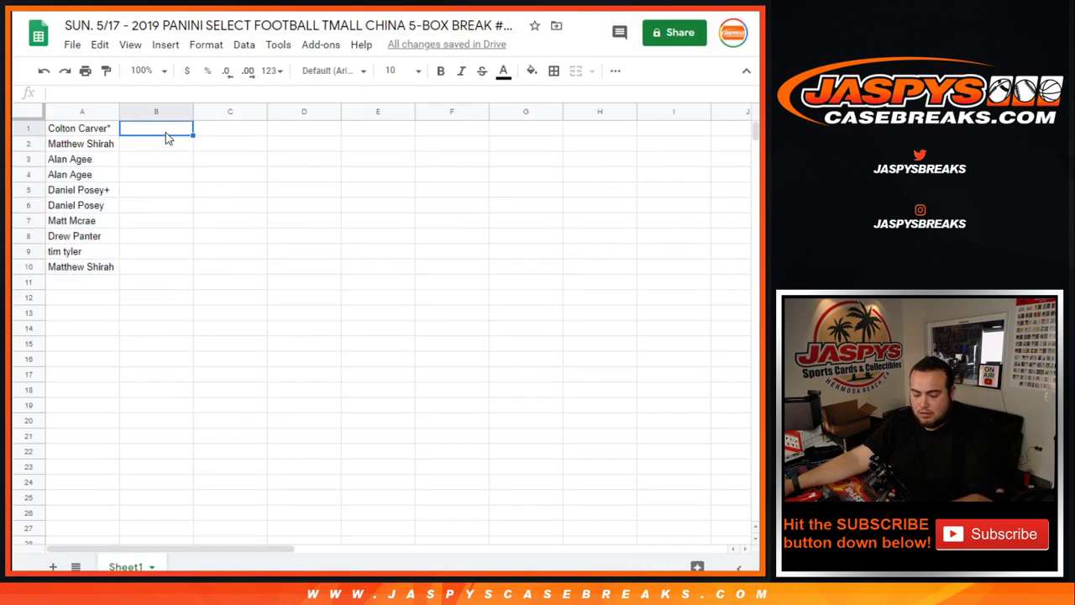
pyautogui.hotkey('ctrl', 'v')
pyautogui.click(31, 113)
pyautogui.click(395, 70)
pyautogui.click(402, 260)
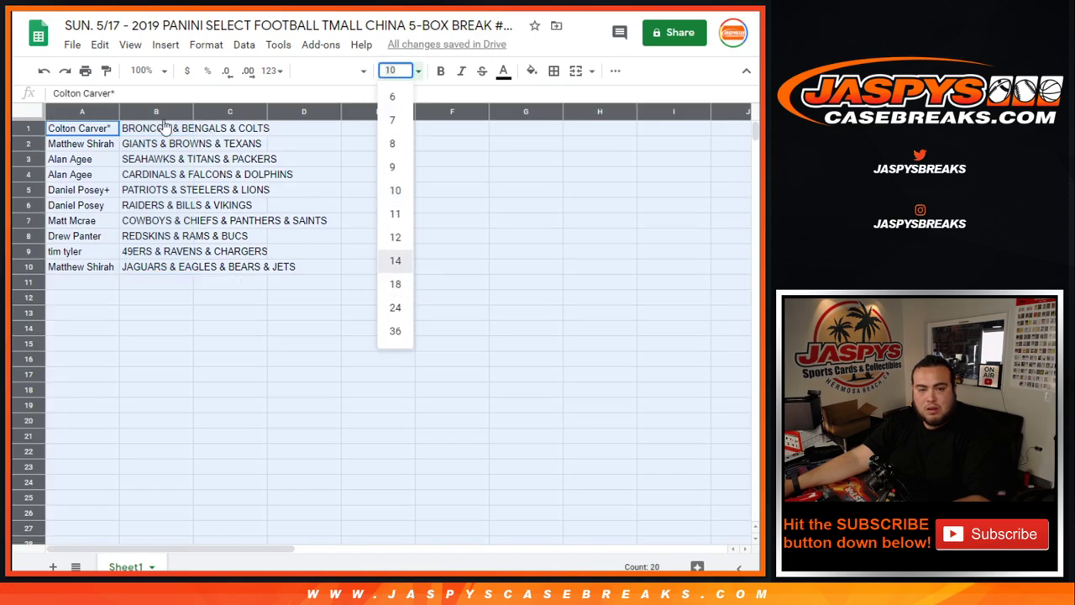
pyautogui.click(418, 70)
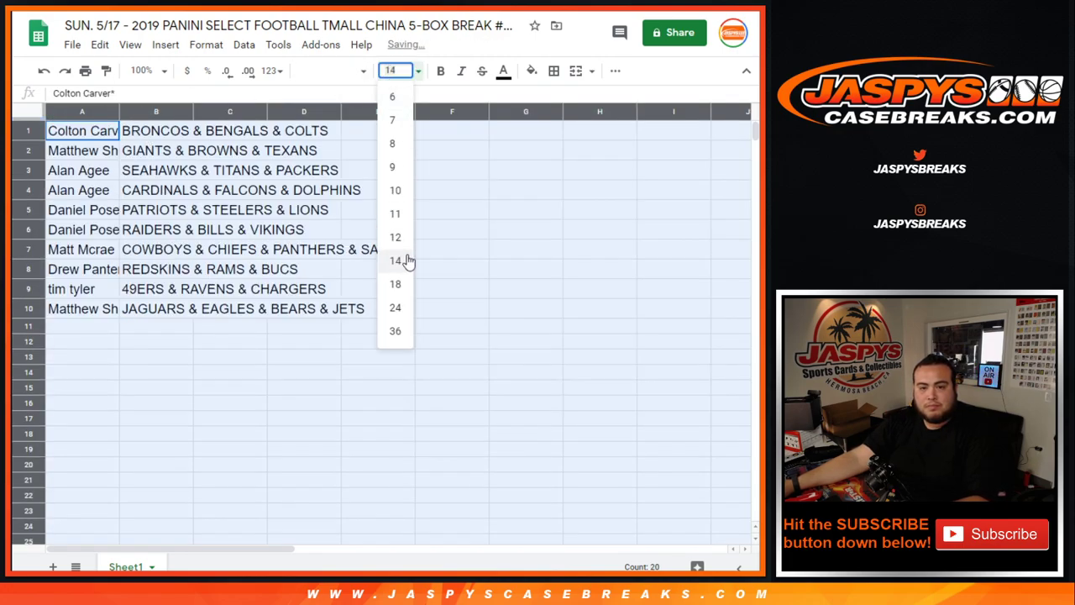
pyautogui.click(402, 283)
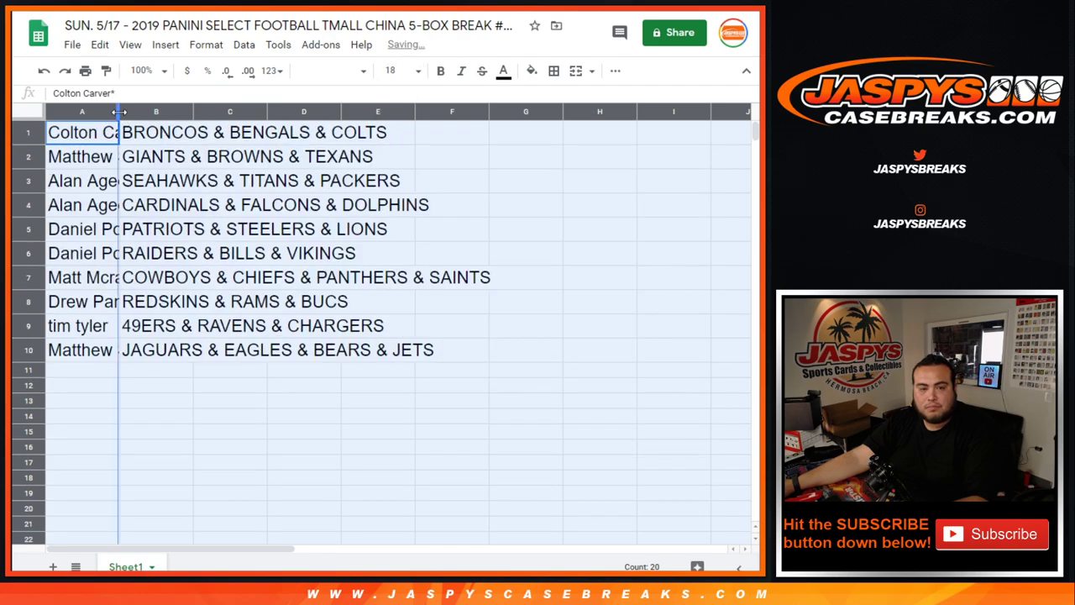
# Auto-fit columns A and B, then review each of the ten name-combo pairings.
pyautogui.click(34, 134)
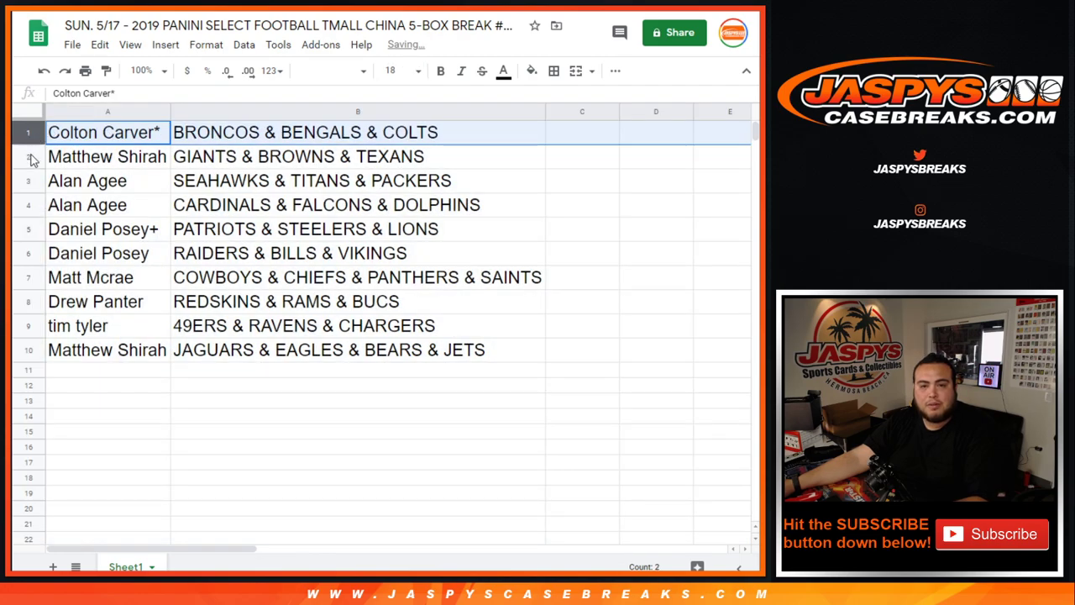
pyautogui.click(25, 159)
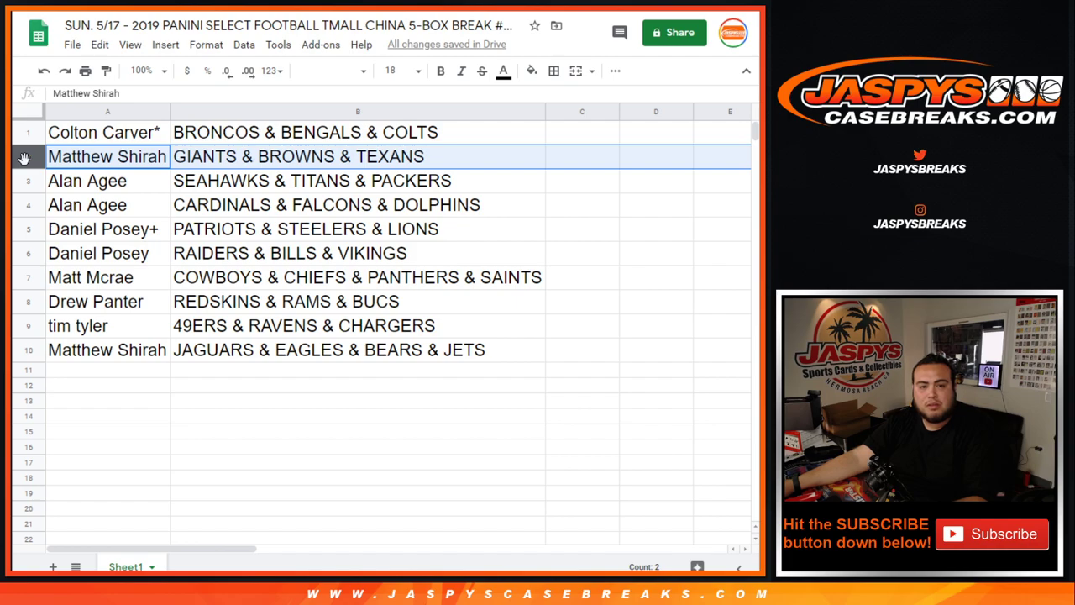
pyautogui.click(25, 182)
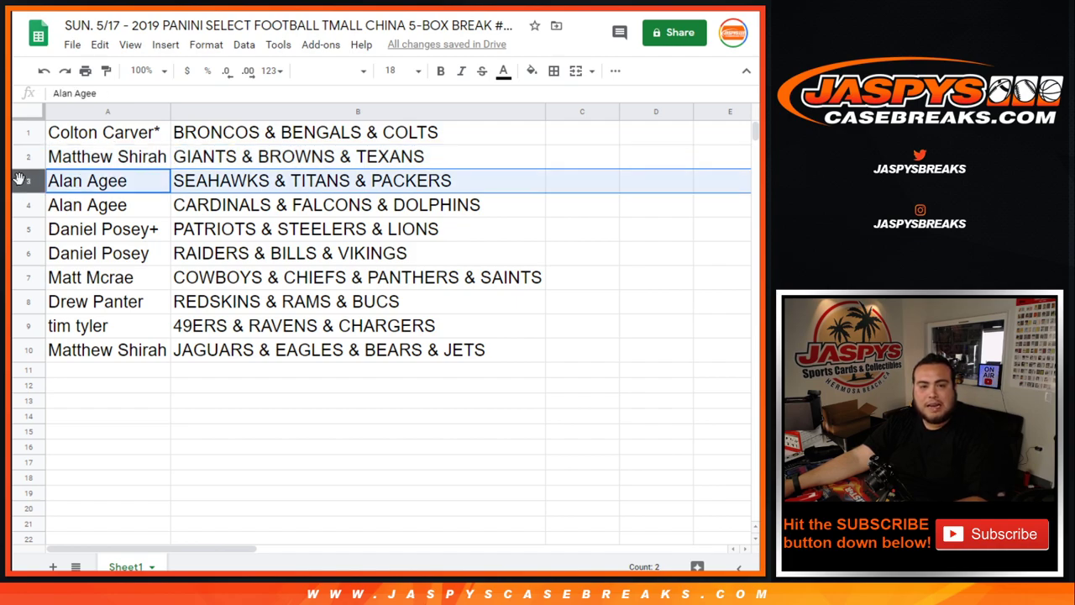
pyautogui.click(27, 204)
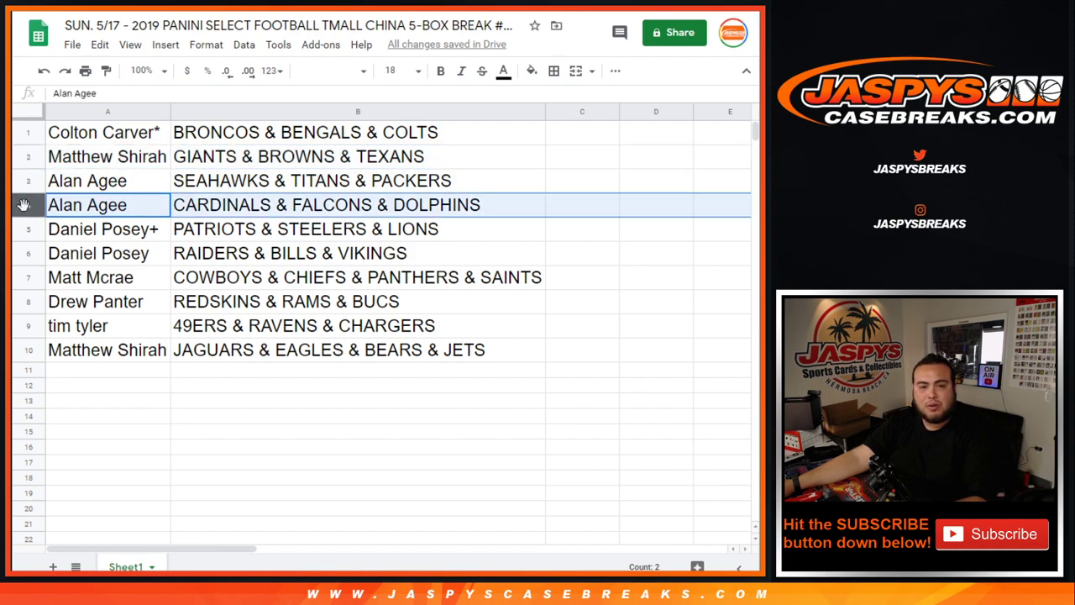
pyautogui.click(27, 229)
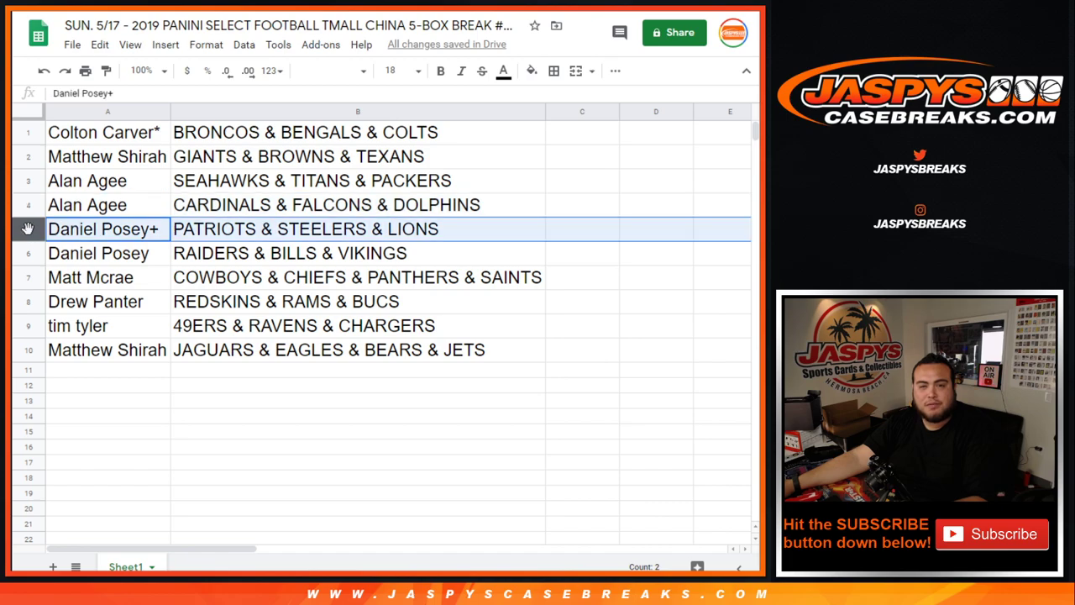
pyautogui.click(28, 251)
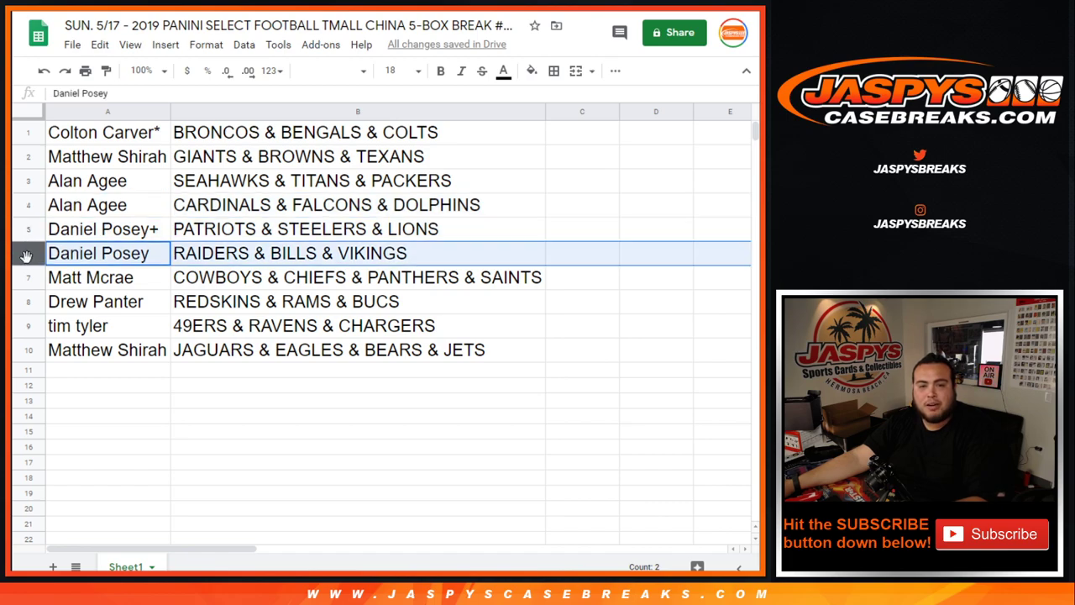
pyautogui.click(28, 277)
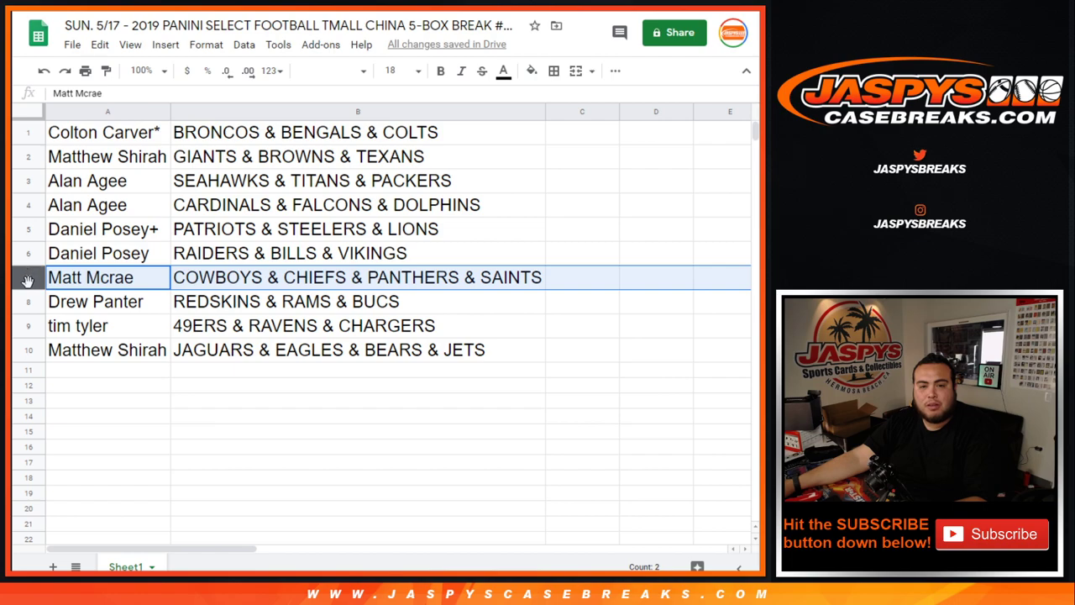
pyautogui.click(24, 302)
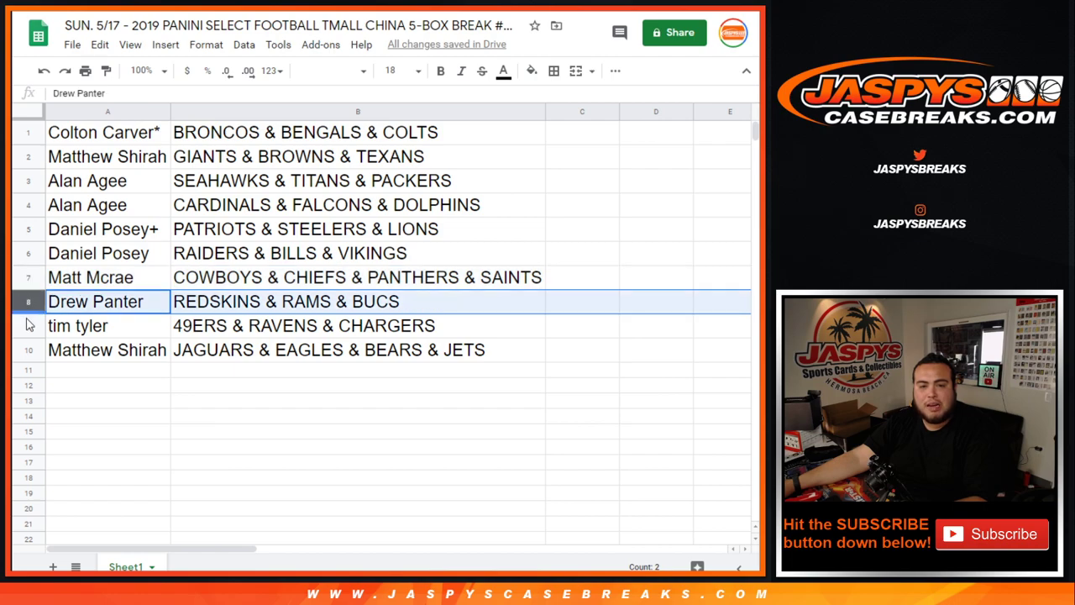
pyautogui.click(25, 326)
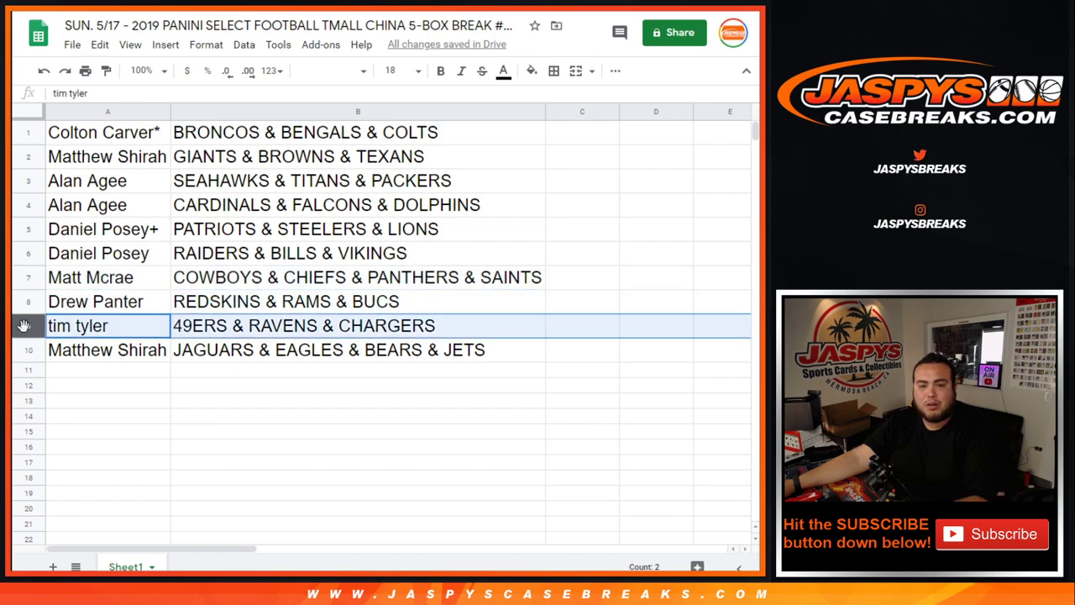
pyautogui.click(24, 350)
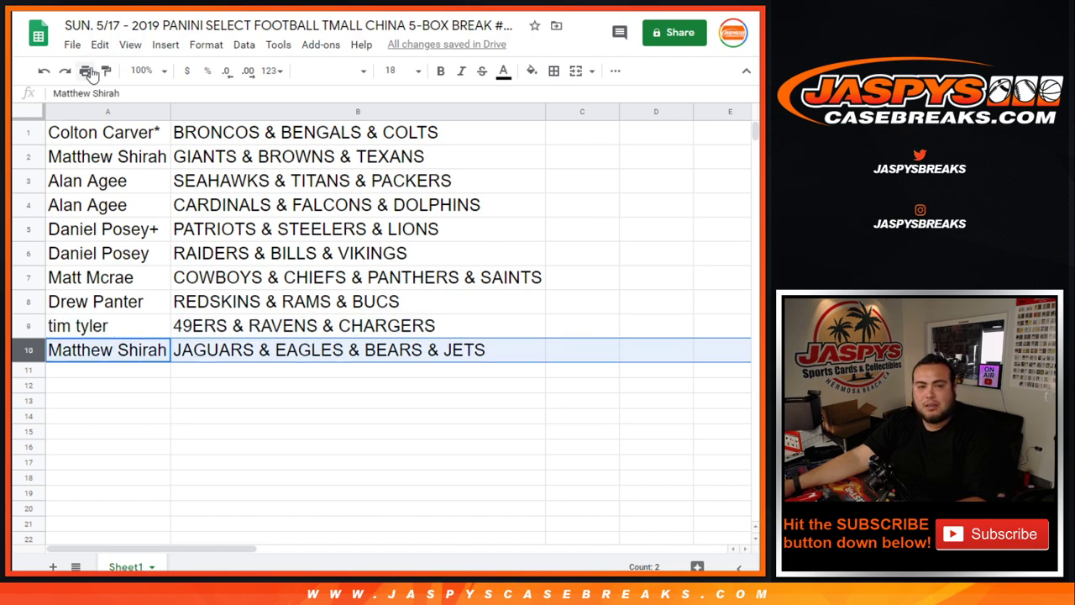
pyautogui.moveTo(122, 139); pyautogui.dragTo(281, 220)
# Sort the sheet A to Z by the team combo column B.
pyautogui.click(393, 186)
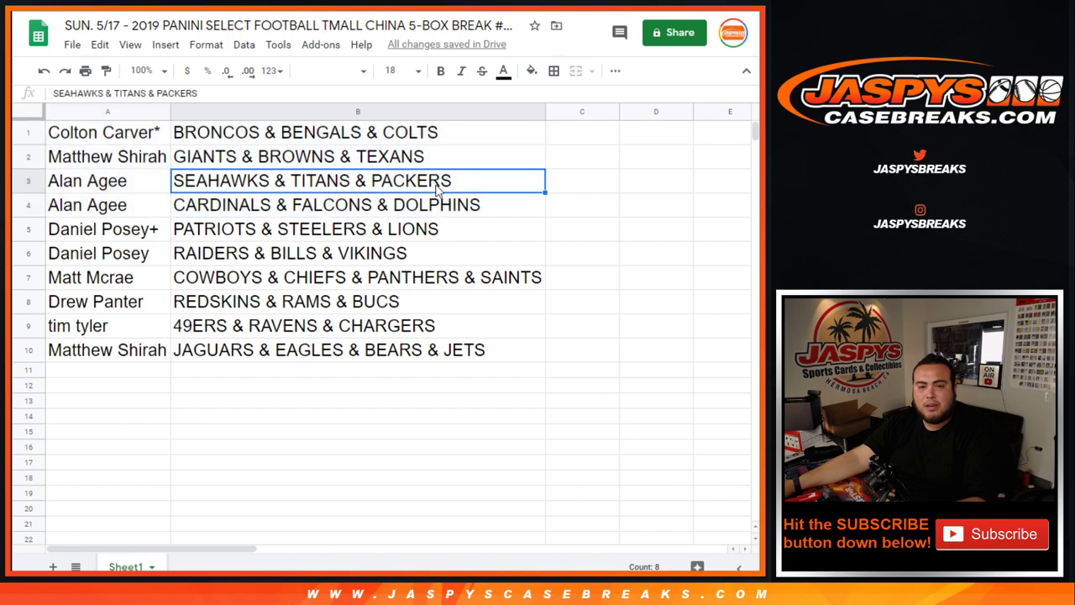
pyautogui.rightClick(539, 112)
pyautogui.click(593, 385)
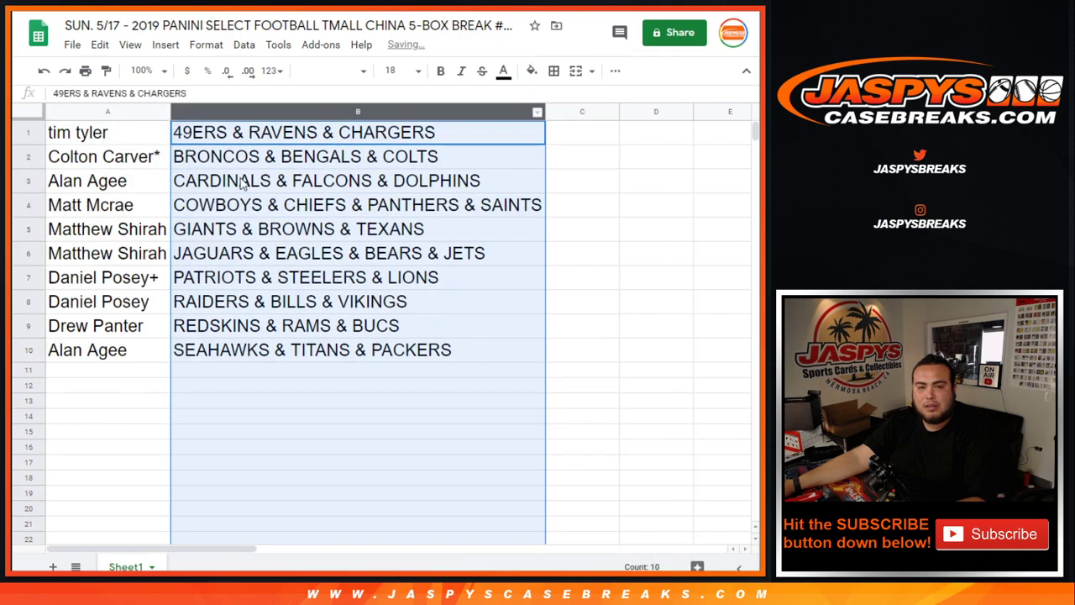
# Put borders on every cell of A1:B10 and center its text horizontally.
pyautogui.moveTo(119, 143); pyautogui.dragTo(383, 360)
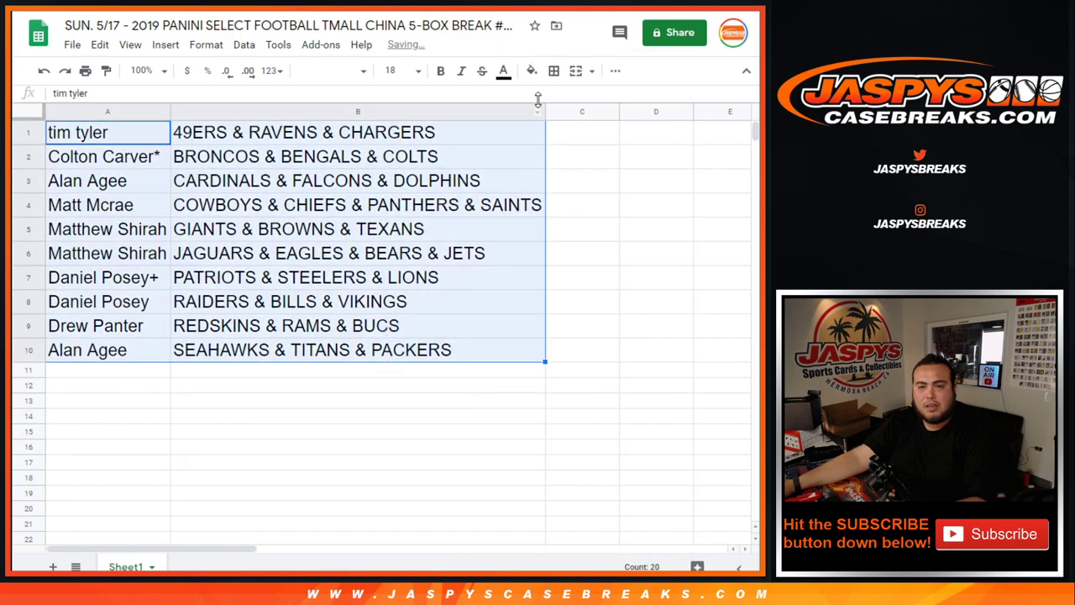
pyautogui.click(554, 71)
pyautogui.click(560, 99)
pyautogui.click(615, 71)
pyautogui.click(395, 98)
pyautogui.click(411, 125)
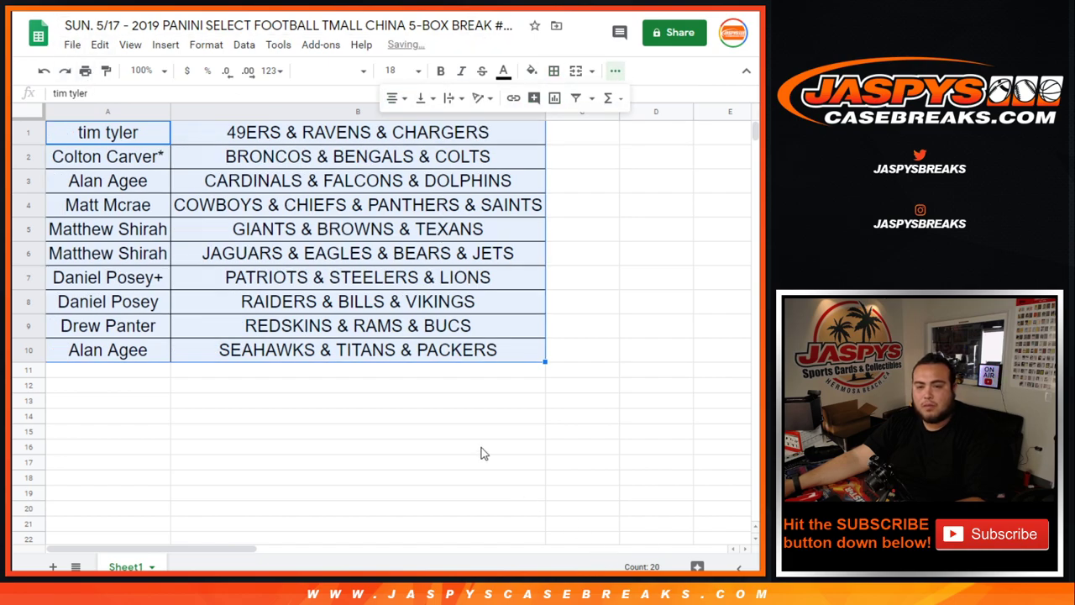
pyautogui.click(481, 449)
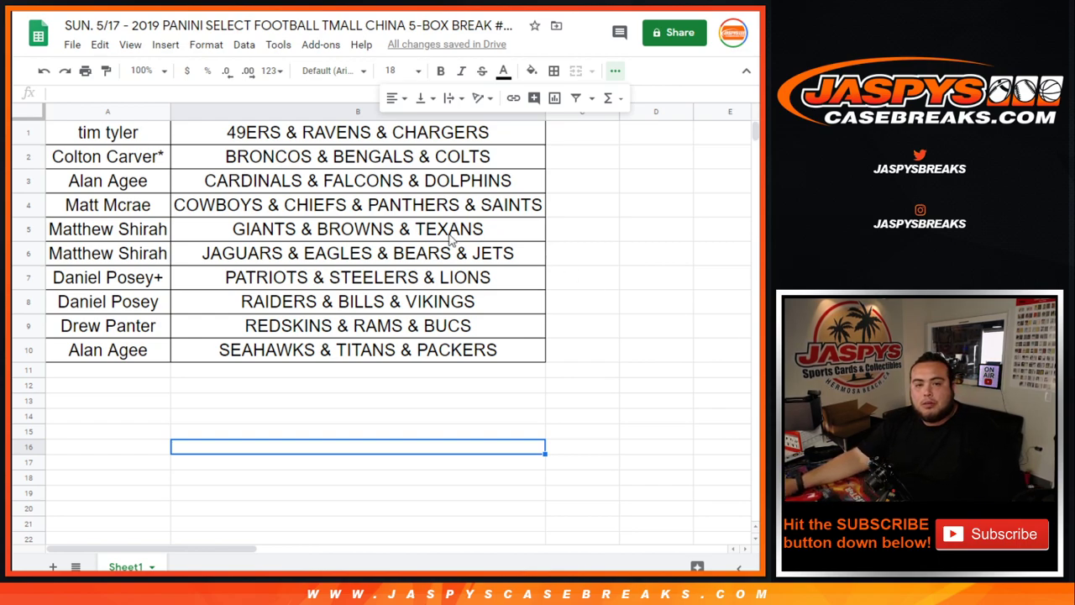
# Print the sorted break sheet, then go to the May 17th basketball hit packs sheet.
pyautogui.click(85, 72)
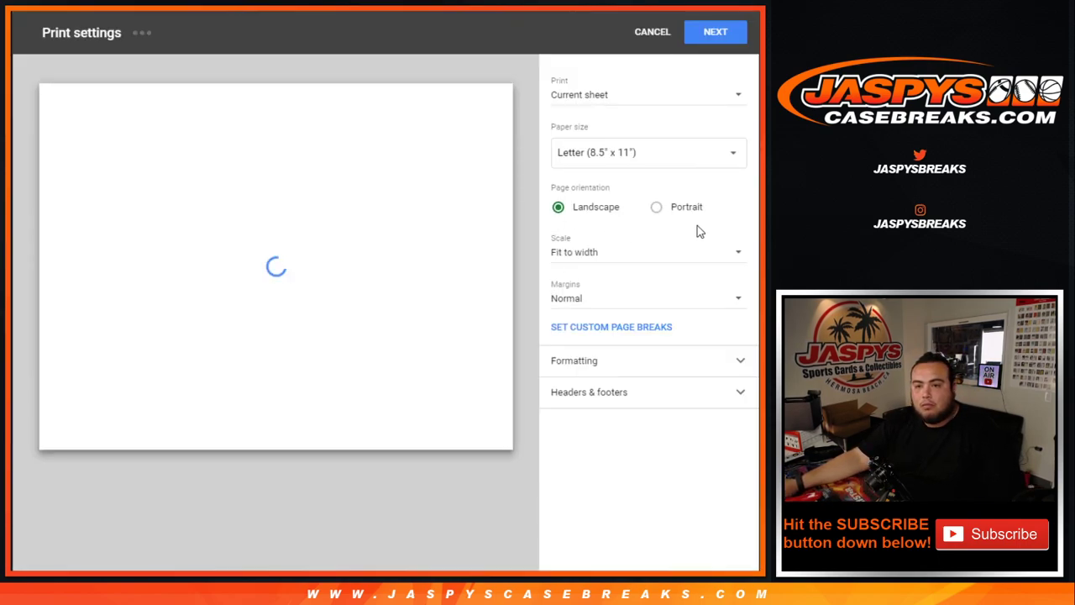
pyautogui.click(590, 398)
pyautogui.click(715, 32)
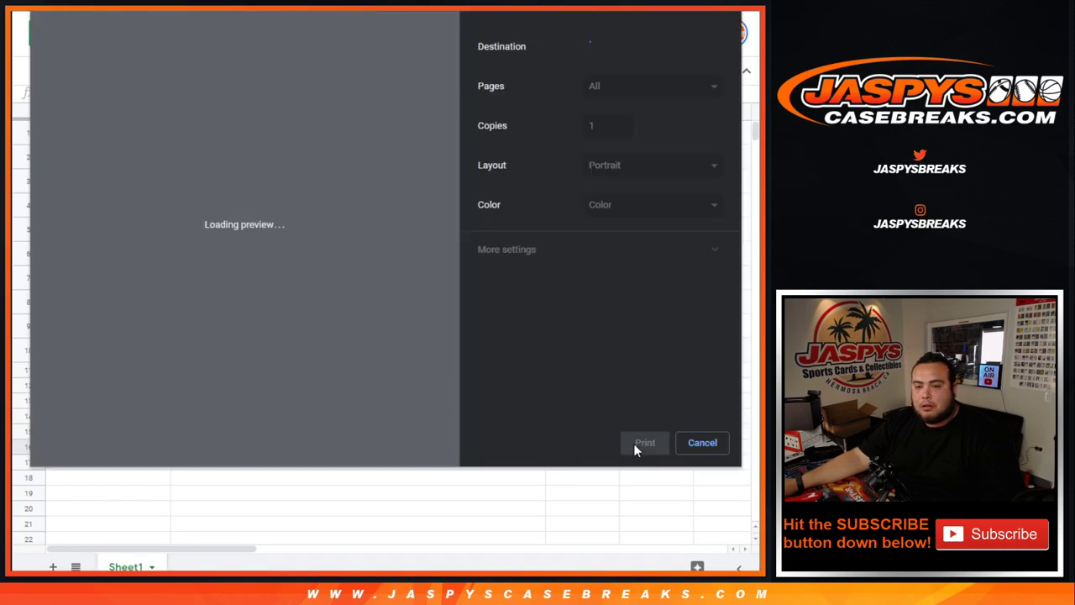
pyautogui.click(639, 444)
pyautogui.click(471, 10)
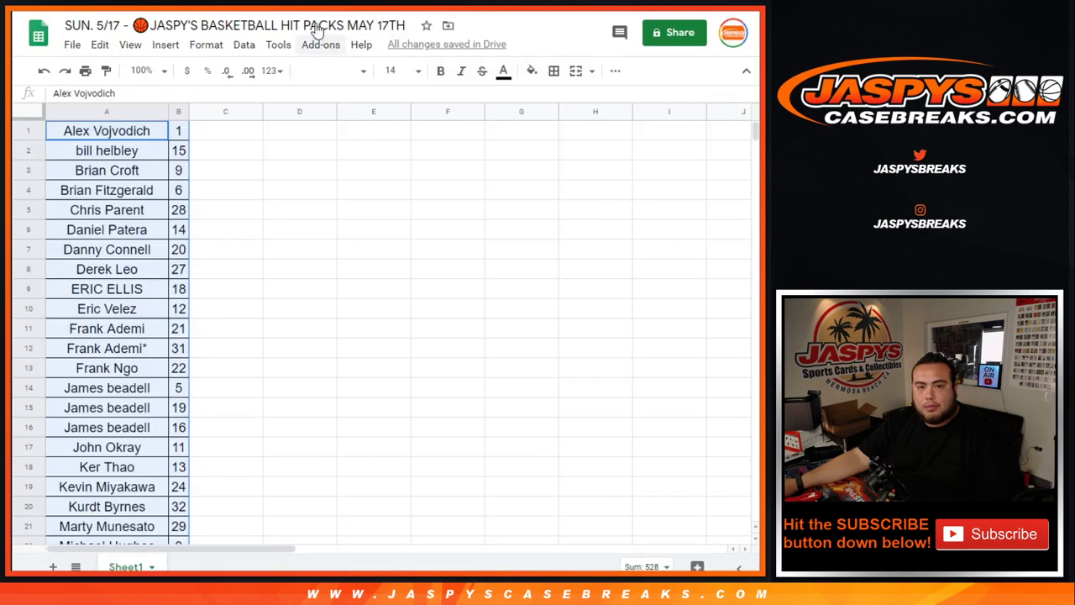
pyautogui.click(317, 27)
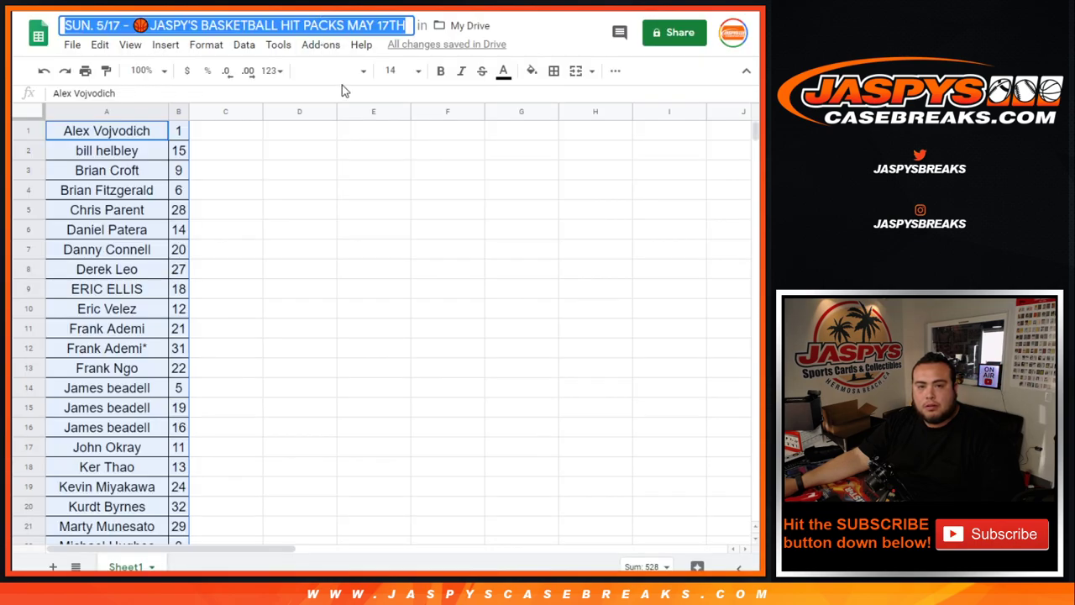
pyautogui.press('Return')
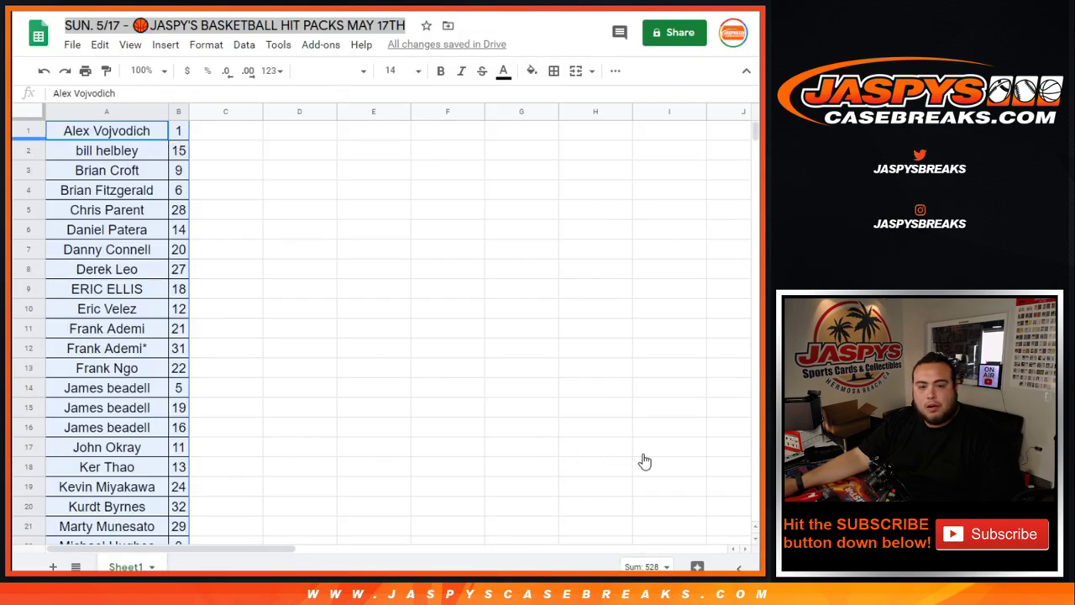